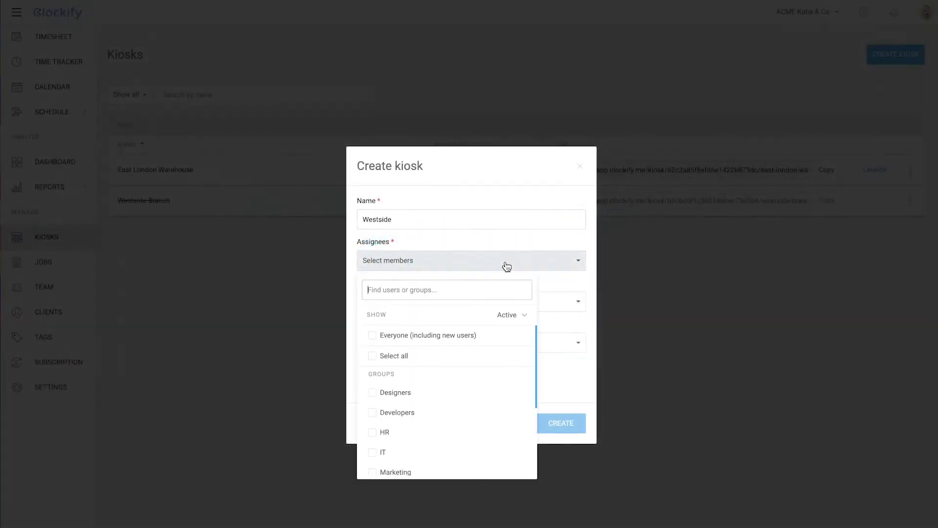
Assign the Designers group to the Westside kiosk, then go to this week's Timesheet
left_click(374, 395)
left_click(544, 289)
left_click(534, 306)
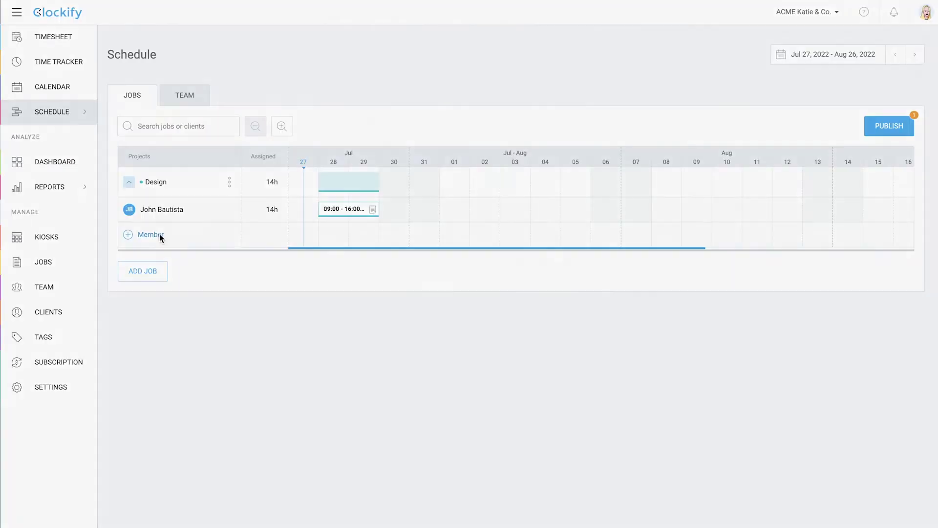
left_click(159, 234)
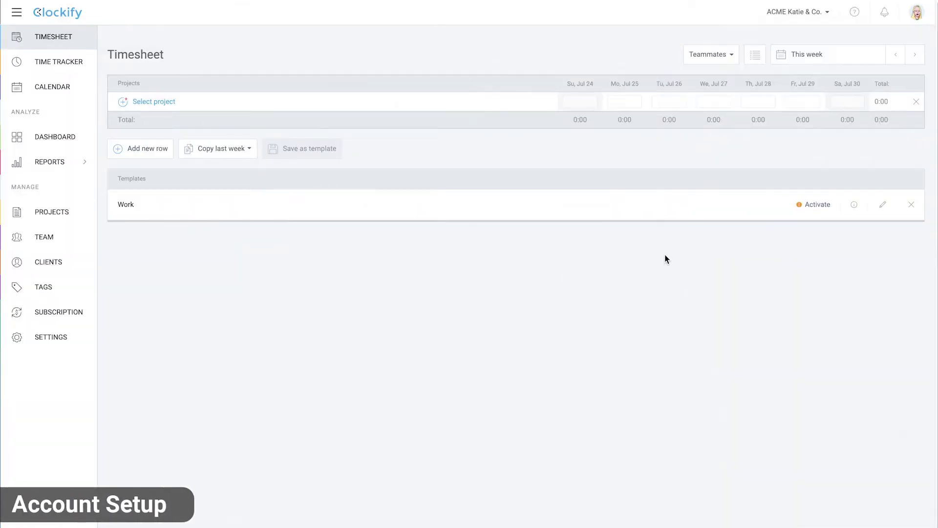
Upload the Katie & Co logo and organize workspace time by Job instead of Project
left_click(54, 336)
left_click(223, 181)
left_click(385, 300)
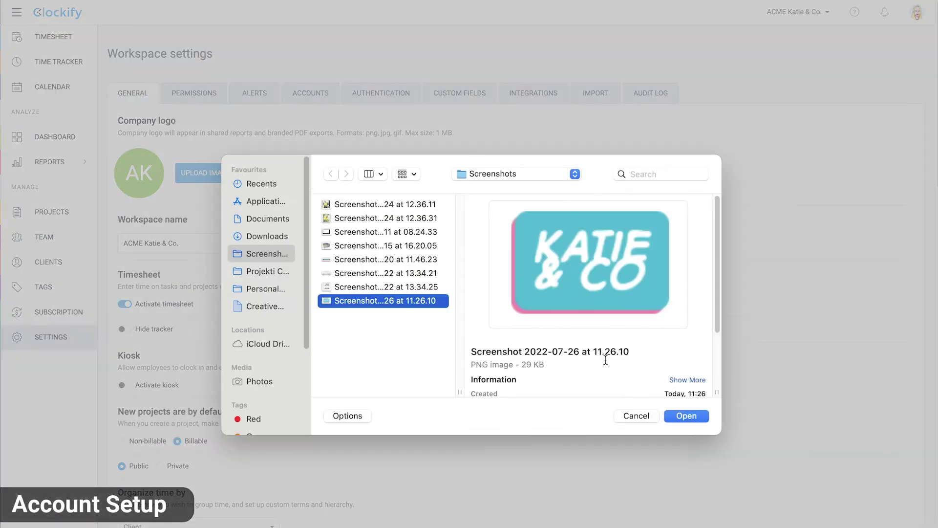
left_click(686, 415)
scroll(690, 415, "down", 3)
scroll(691, 419, "down", 3)
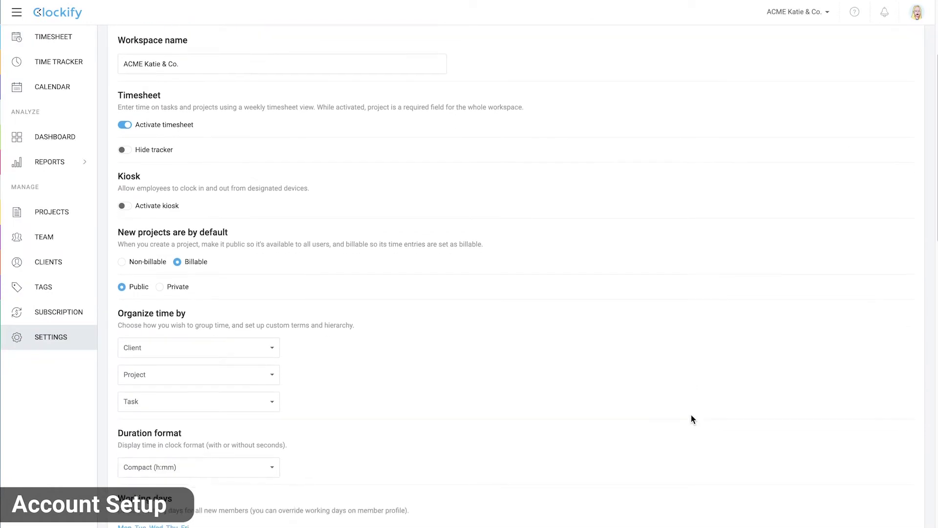
left_click(426, 277)
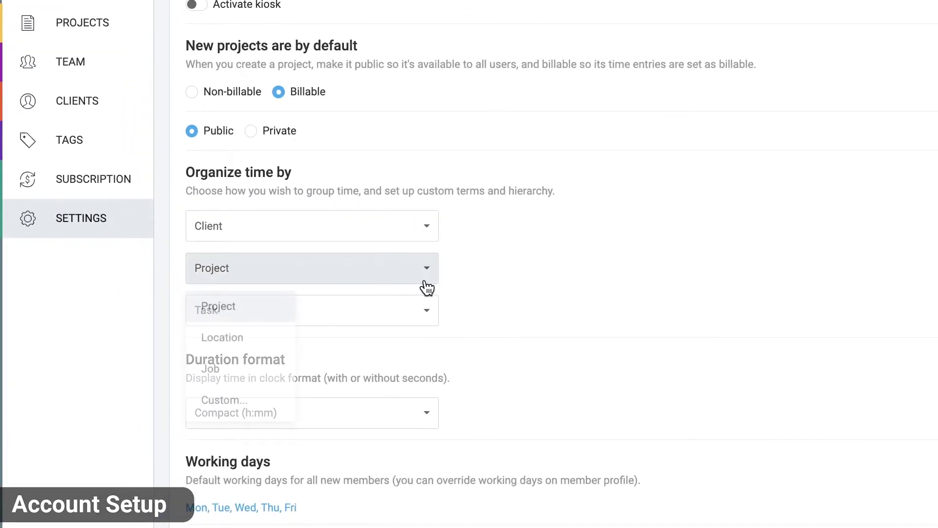
left_click(282, 367)
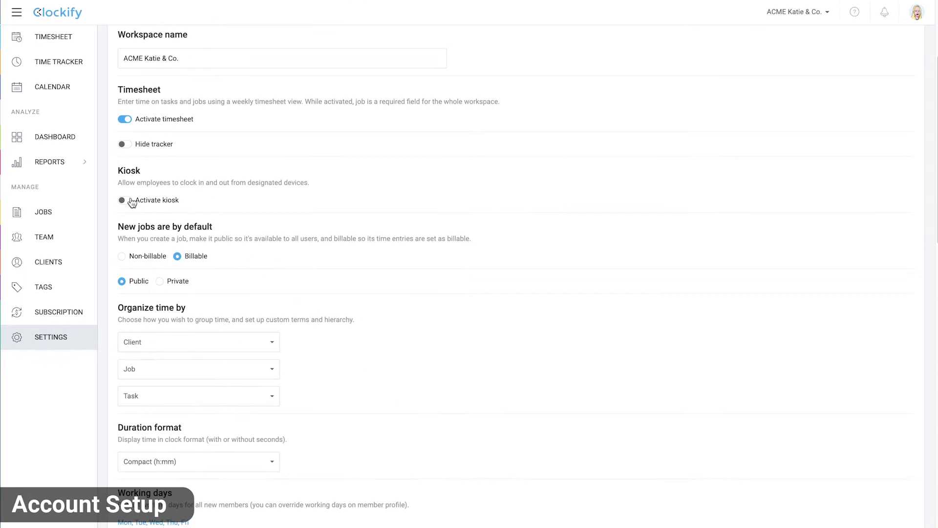
Activate kiosks with default jobs for East London Warehouse and Westside Branch
left_click(123, 200)
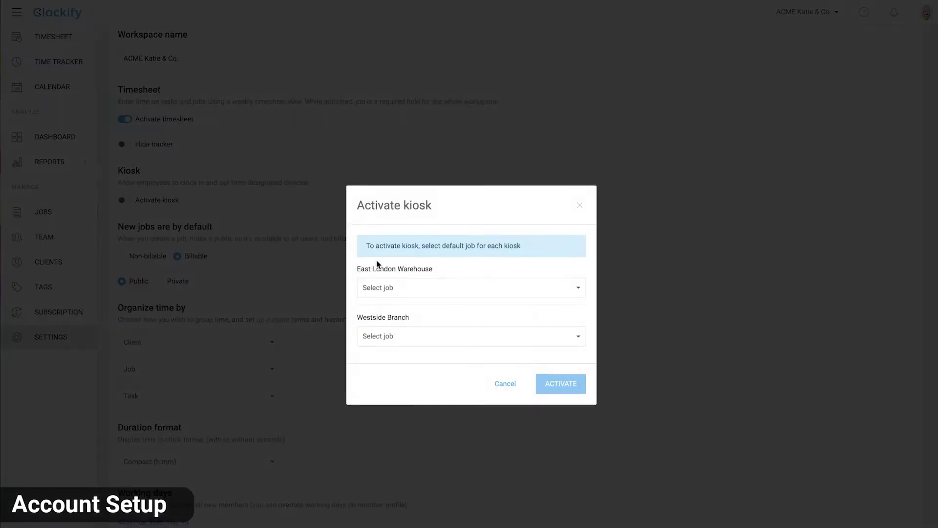
left_click(379, 287)
left_click(411, 360)
left_click(448, 337)
left_click(426, 429)
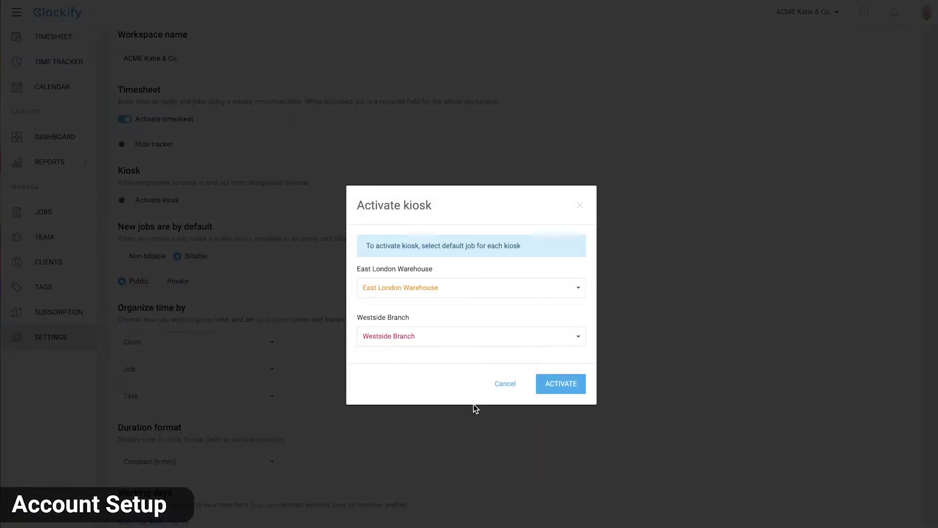
left_click(555, 388)
Enable kiosk breaks with break jobs for Westside Branch and East London Warehouse
left_click(123, 215)
left_click(391, 290)
left_click(401, 380)
left_click(461, 337)
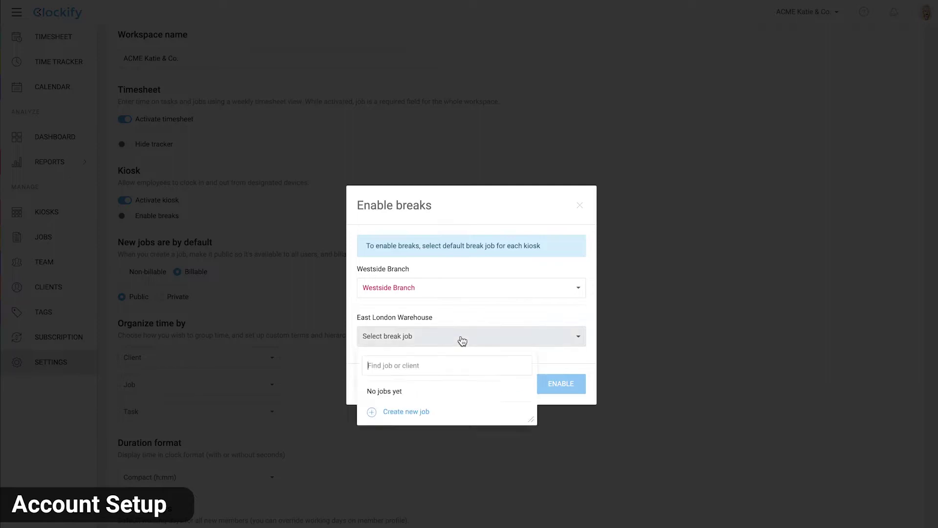
left_click(413, 389)
left_click(553, 389)
Turn on job and team scheduling
scroll(552, 389, "down", 7)
scroll(552, 389, "down", 15)
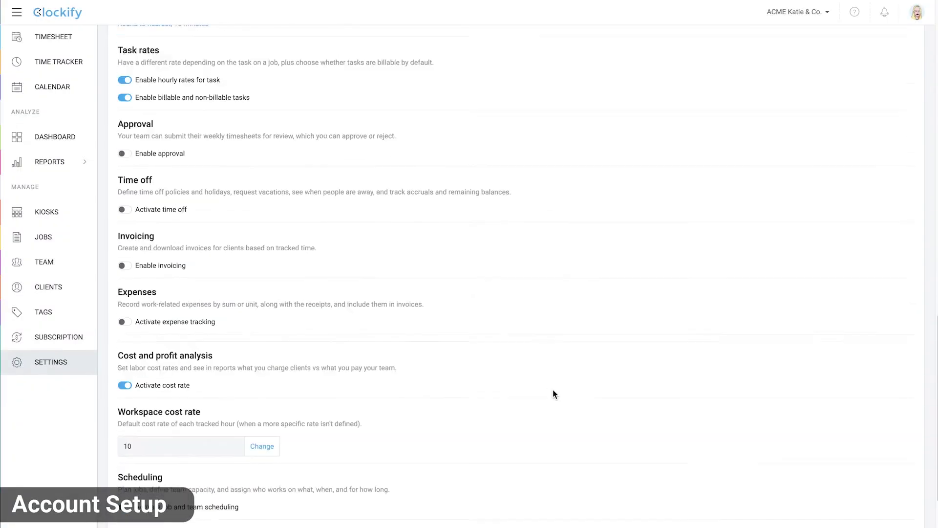
left_click(123, 317)
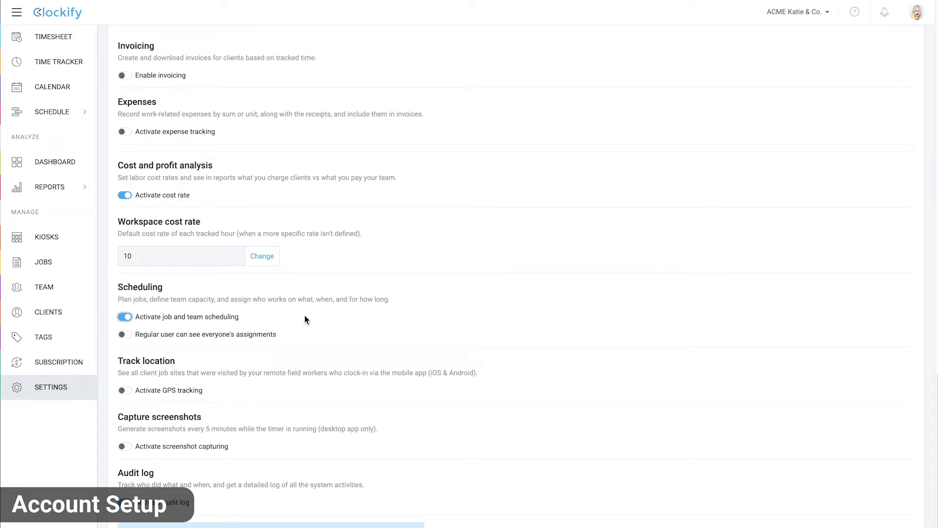
Create a text user custom field 'Employee ID' and make it active for all users
scroll(305, 316, "up", 15)
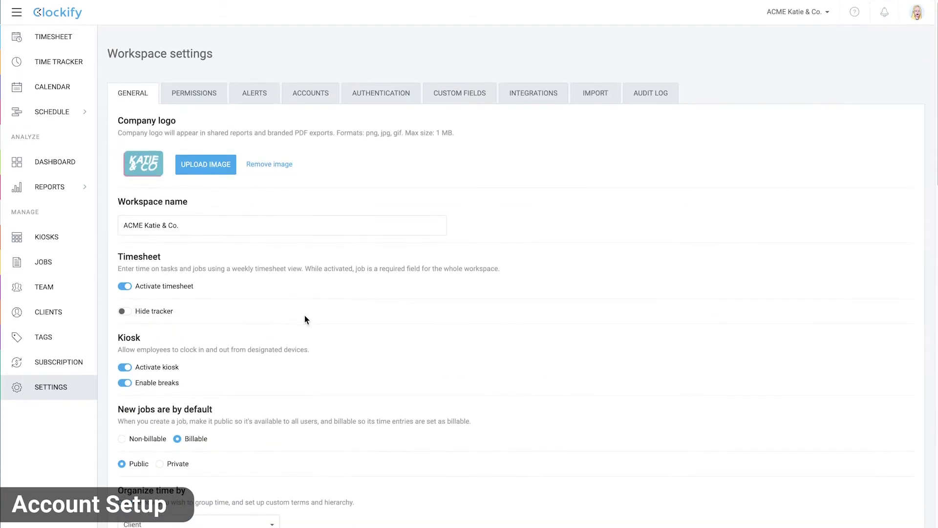
left_click(479, 102)
scroll(480, 102, "down", 6)
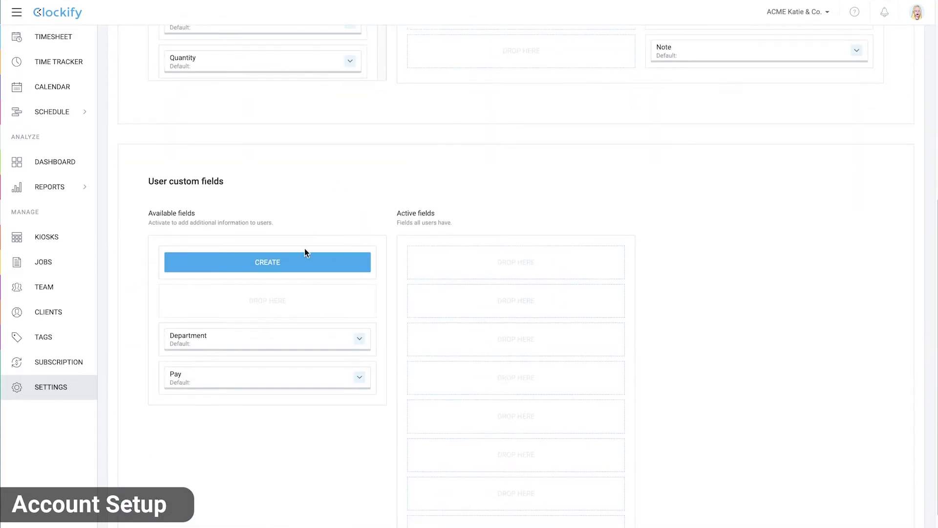
left_click(304, 256)
type("Employee I")
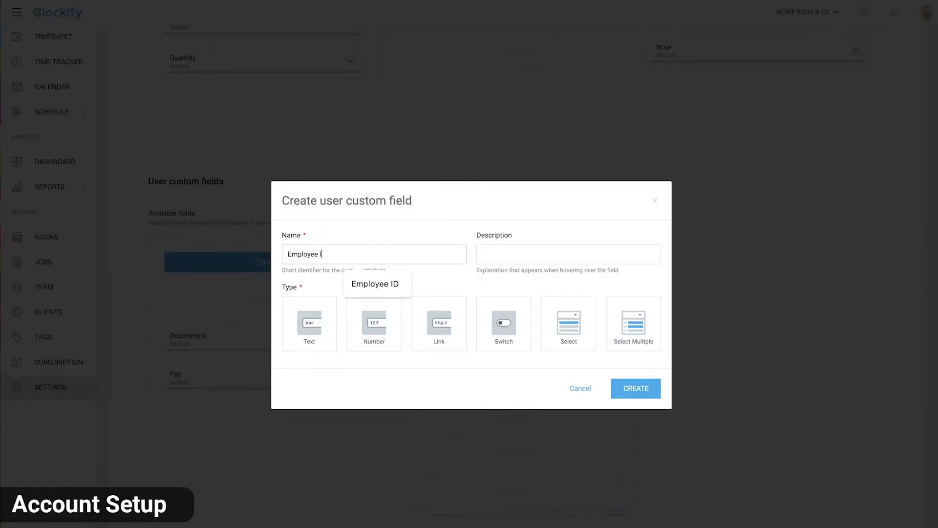
type("D")
left_click(295, 323)
left_click(639, 444)
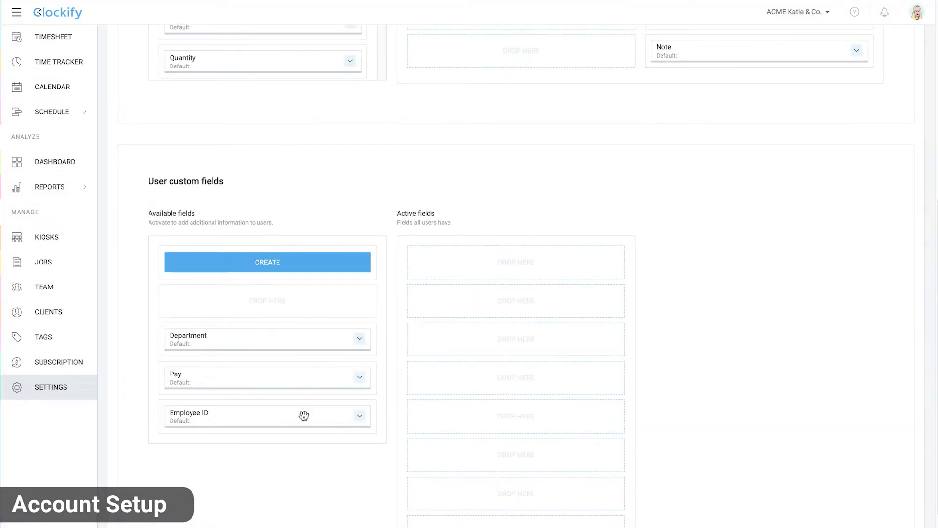
left_click_drag(303, 415, 550, 264)
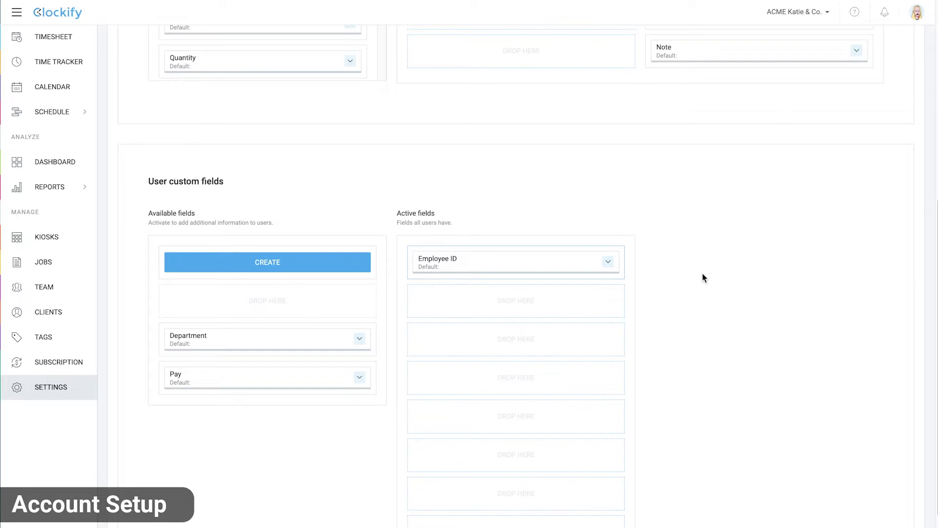
Create three jobs: Design, Maintainance and Audit
left_click(86, 267)
left_click(892, 65)
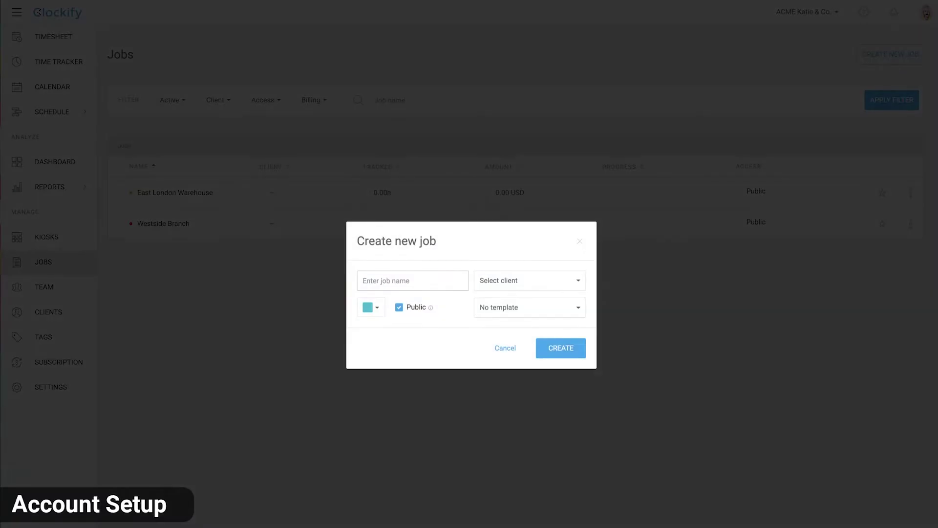
type("Design")
left_click(574, 348)
type("M")
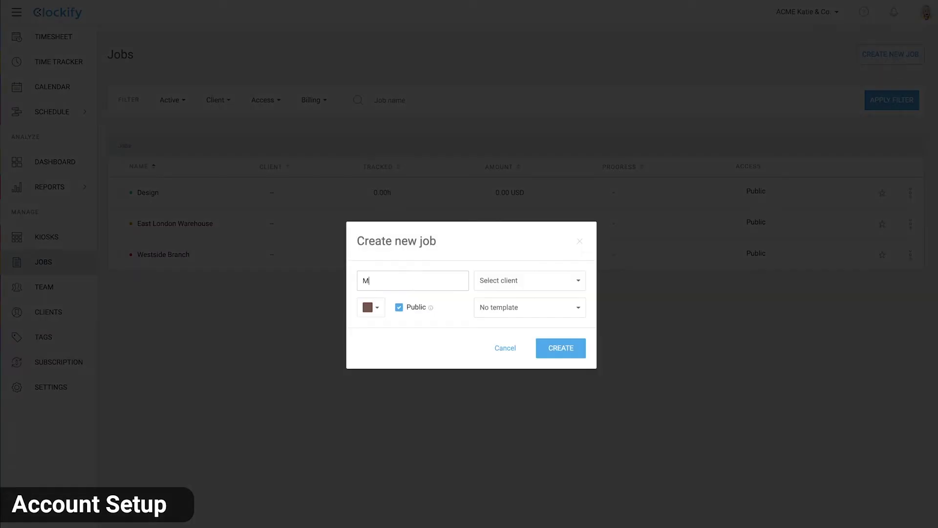
type("nce")
left_click(576, 353)
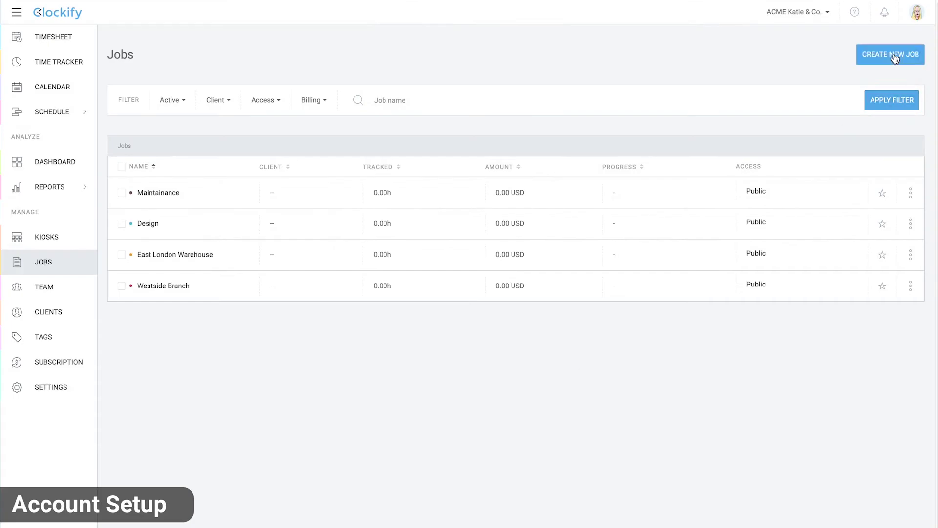
left_click(892, 54)
type("Audit")
left_click(562, 351)
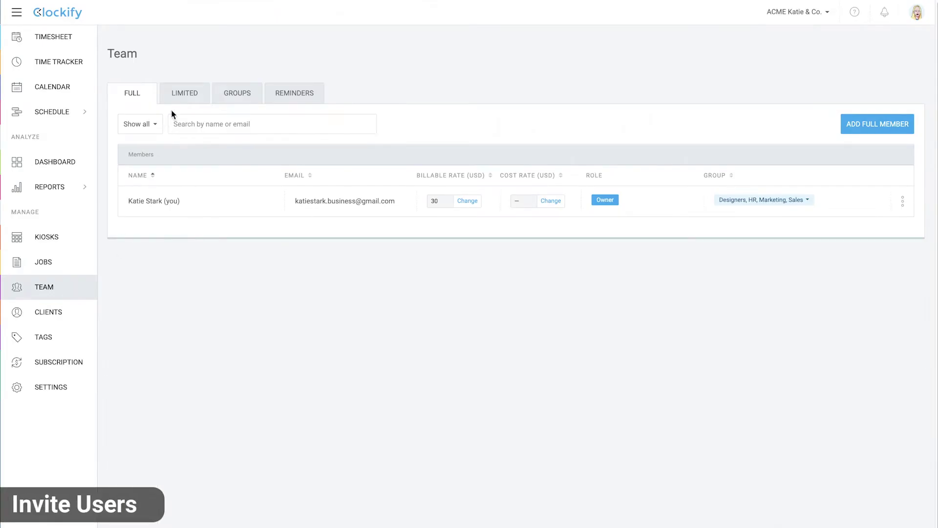
Add two new limited members, entering each employee's name
left_click(183, 100)
left_click(858, 124)
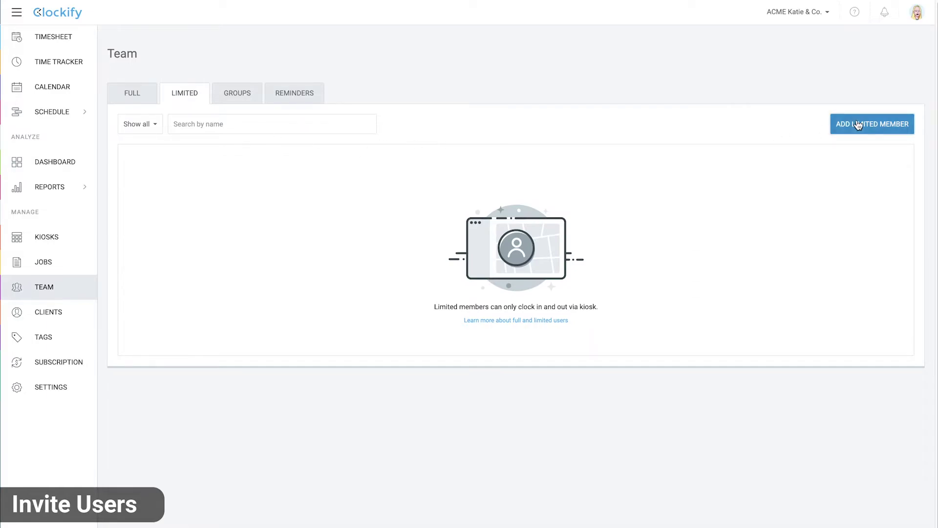
type("Kevin")
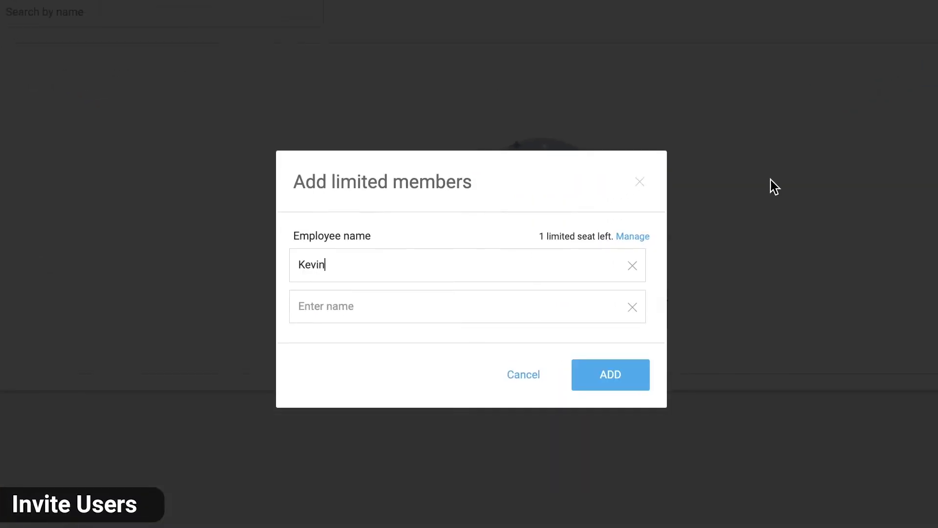
key("Tab")
type("Lisa")
left_click(604, 376)
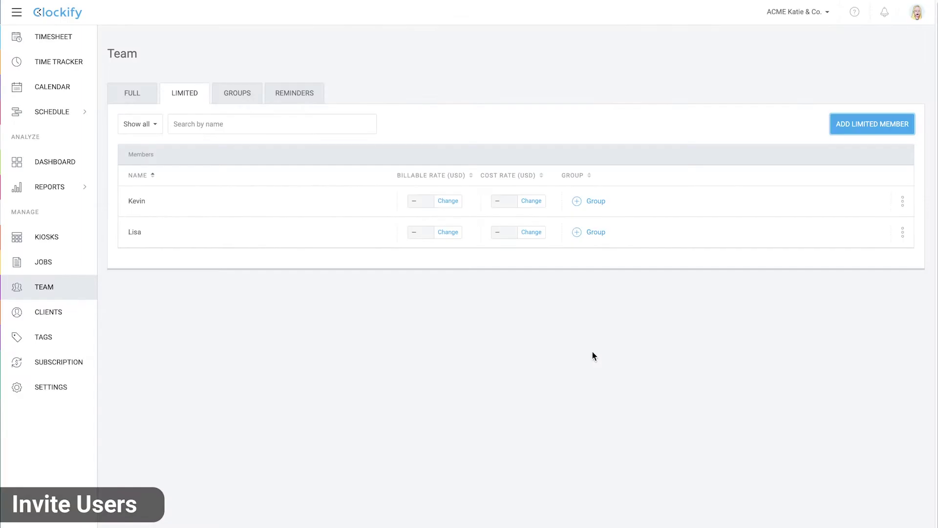
Check the first limited member's kiosk PIN settings
left_click(902, 201)
left_click(865, 240)
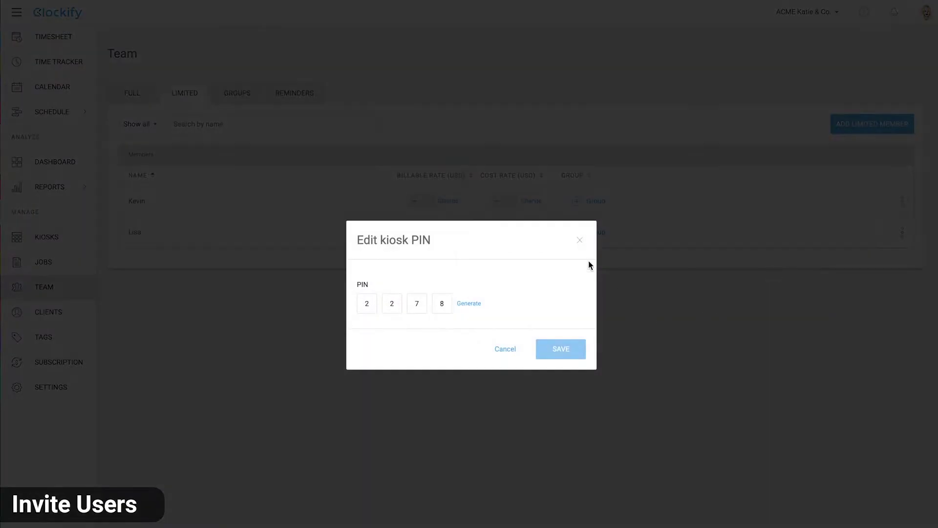
left_click(579, 240)
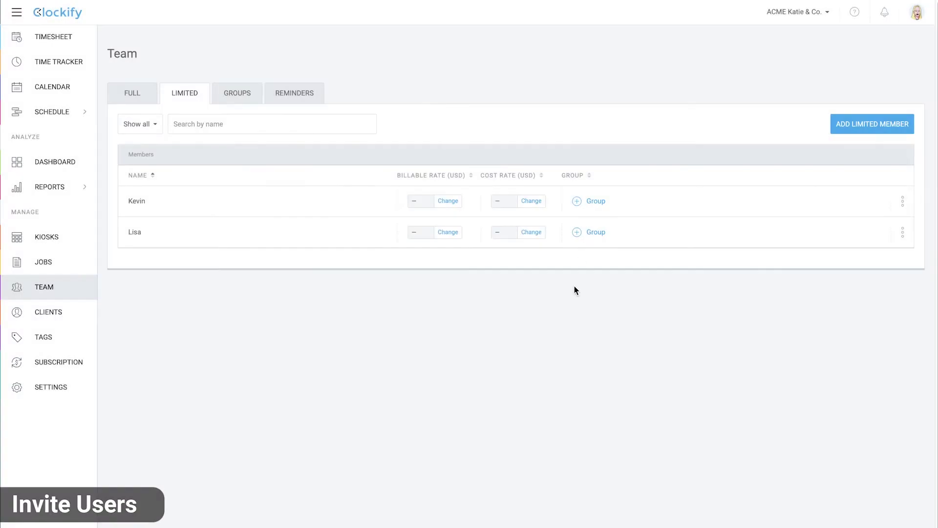
Give the first limited member a new profile photo and employee ID 1234
left_click(901, 201)
left_click(878, 225)
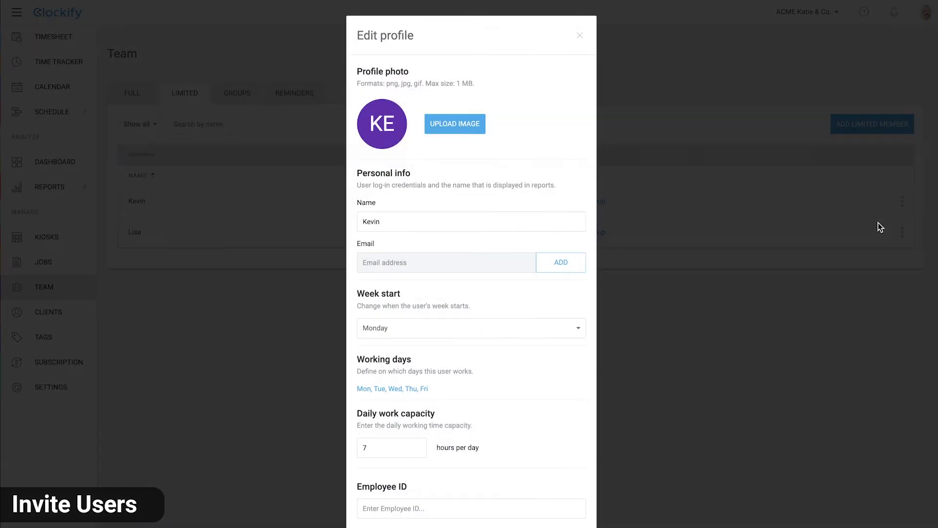
left_click(455, 125)
left_click(373, 214)
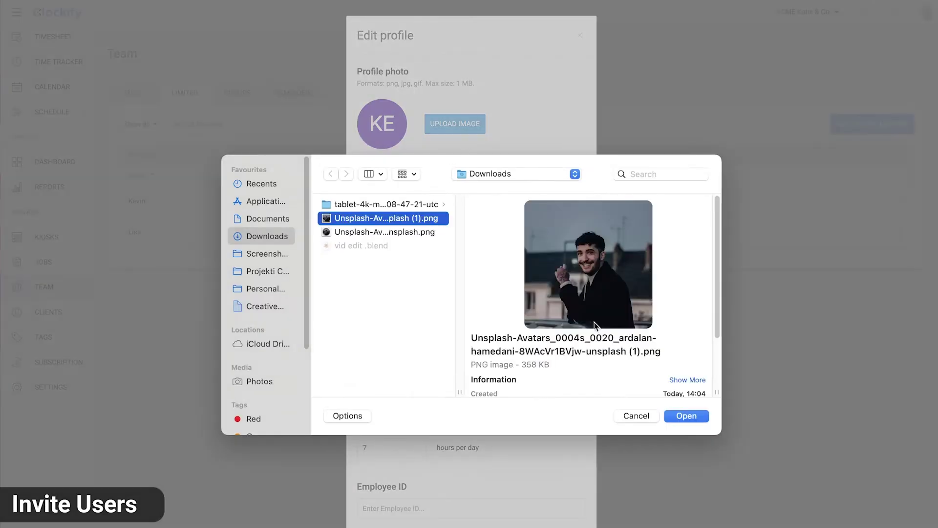
left_click(688, 417)
scroll(473, 486, "down", 2)
left_click(474, 486)
type("1234")
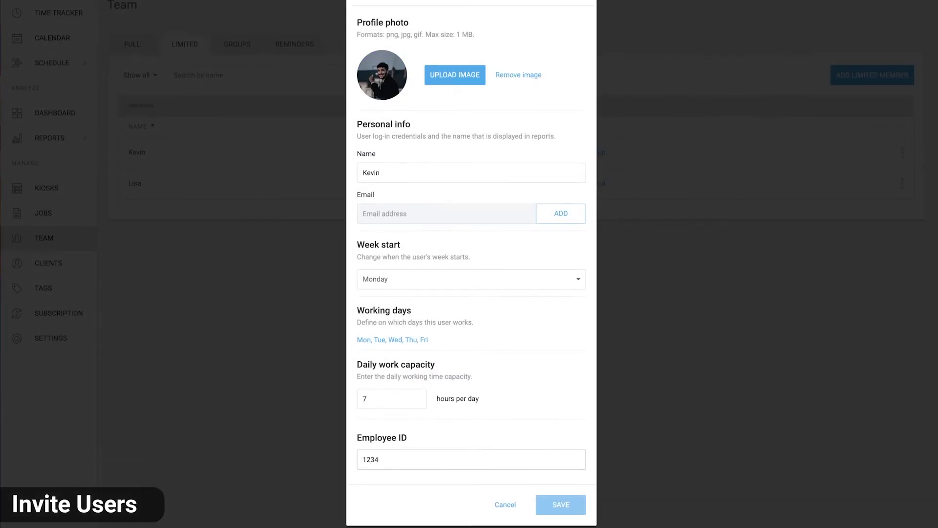
left_click(561, 504)
Add both limited members to the Designers group
left_click(595, 197)
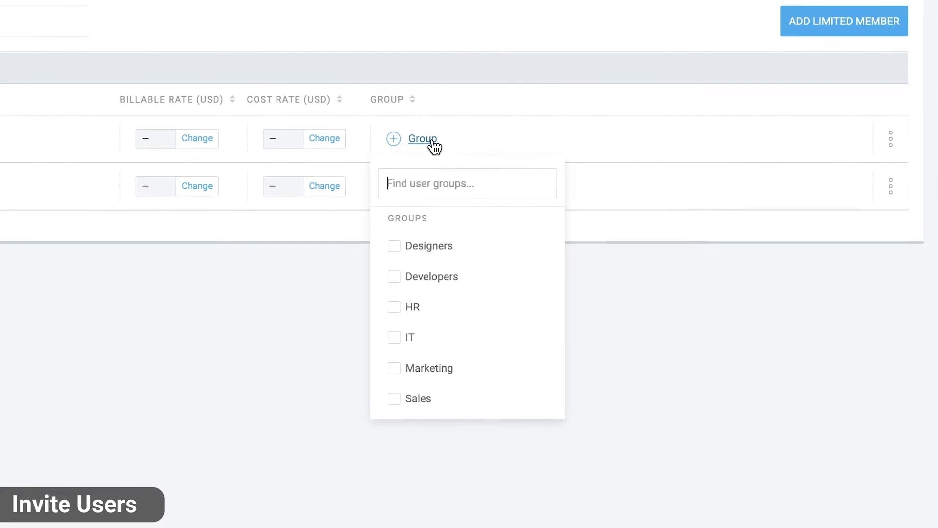
left_click(394, 246)
left_click(420, 186)
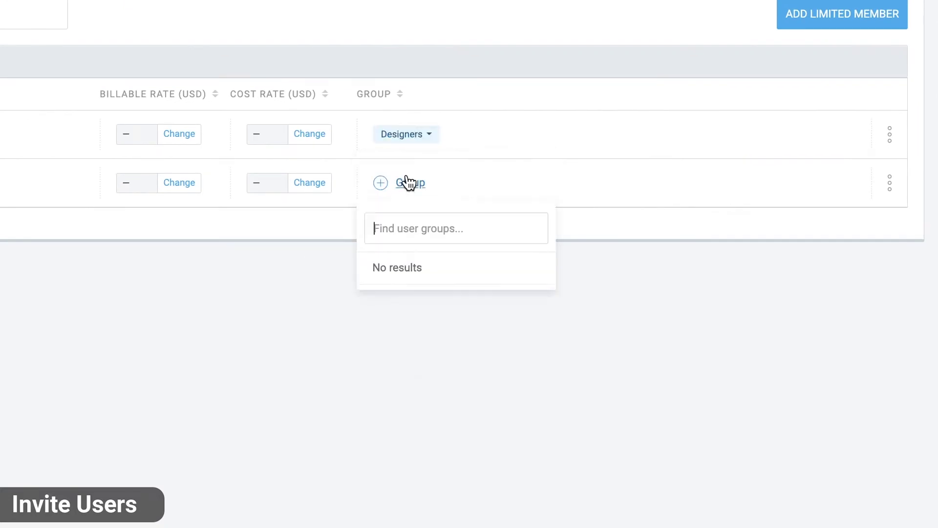
left_click(386, 293)
left_click(243, 323)
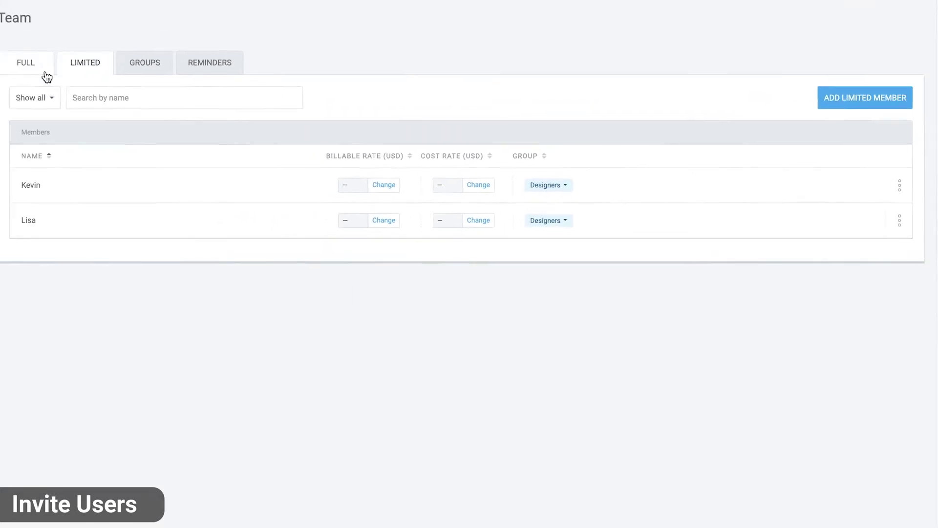
Invite a new full member by entering their e-mail address
left_click(44, 72)
left_click(861, 124)
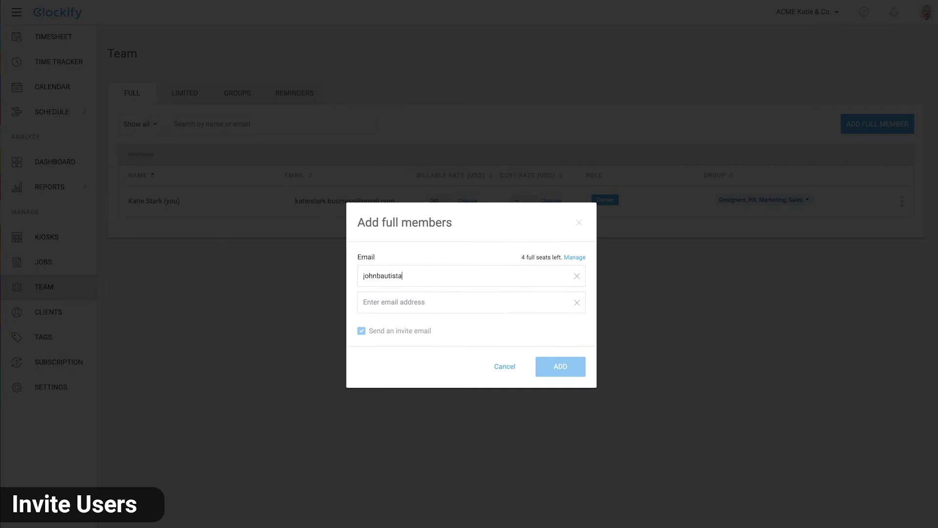
left_click(557, 365)
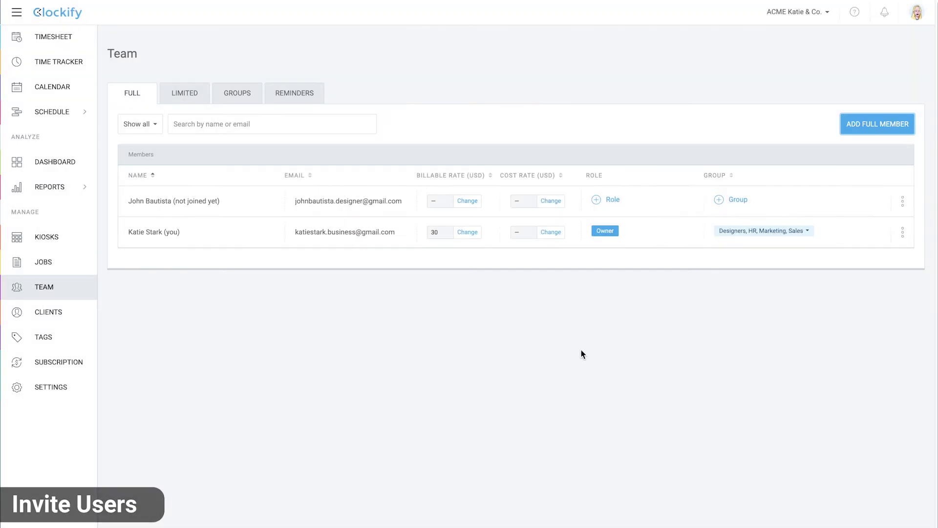
Make the new member Team Manager over Designers and add them to Designers
left_click(611, 200)
left_click(367, 317)
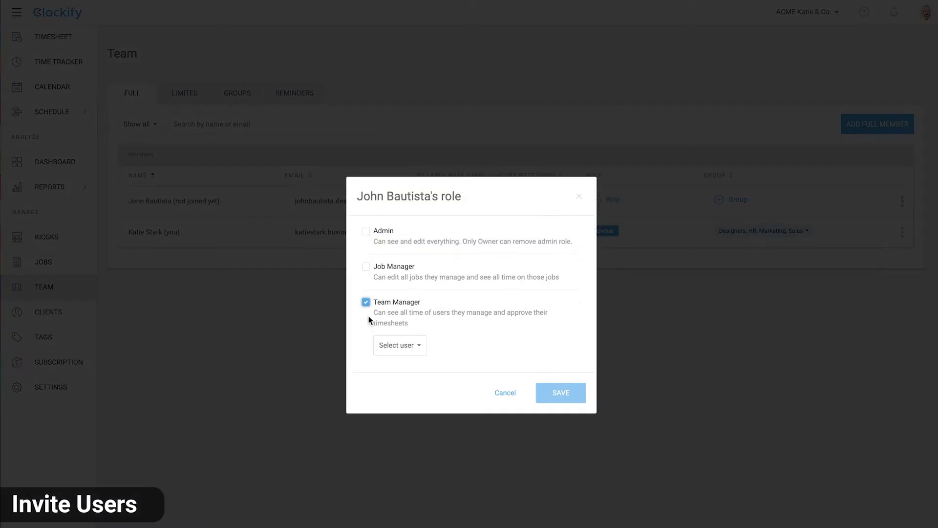
left_click(420, 346)
left_click(394, 449)
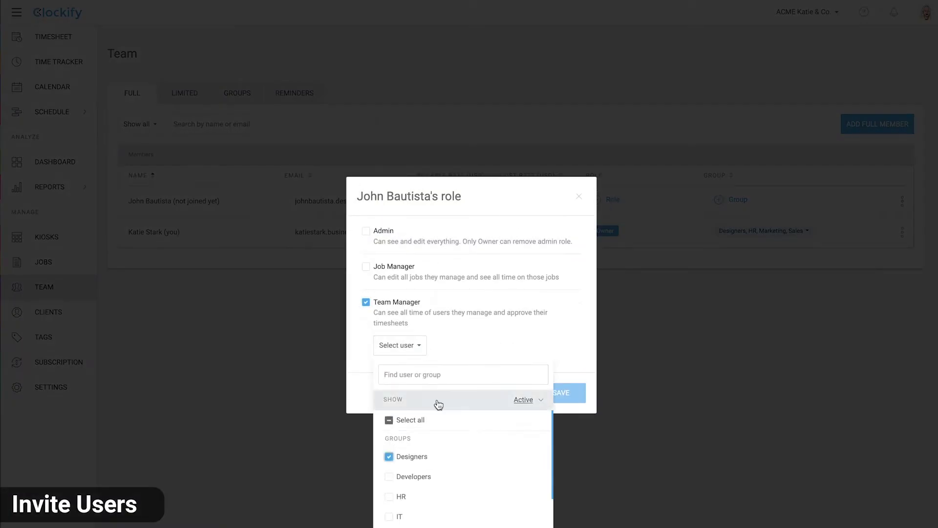
left_click(545, 398)
left_click(735, 202)
left_click(718, 269)
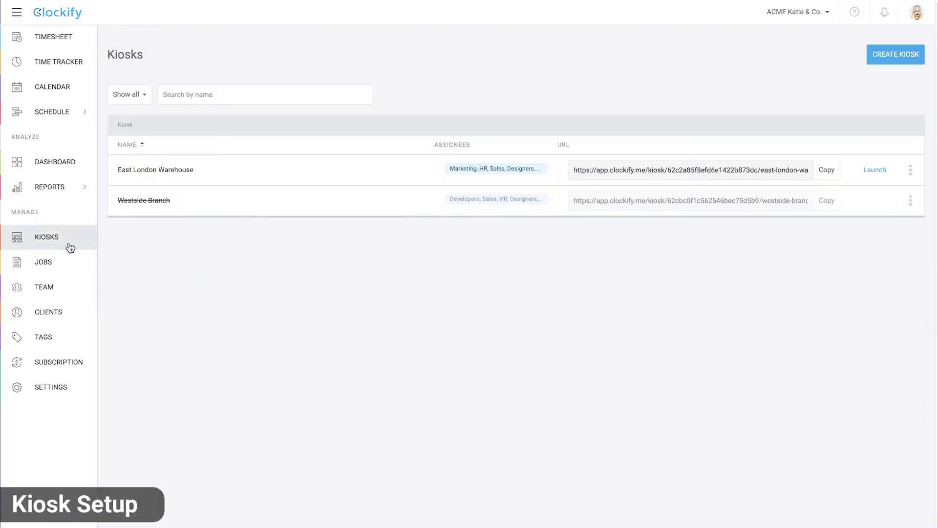
Start a new kiosk named Westside assigned to the Designers group
left_click(895, 55)
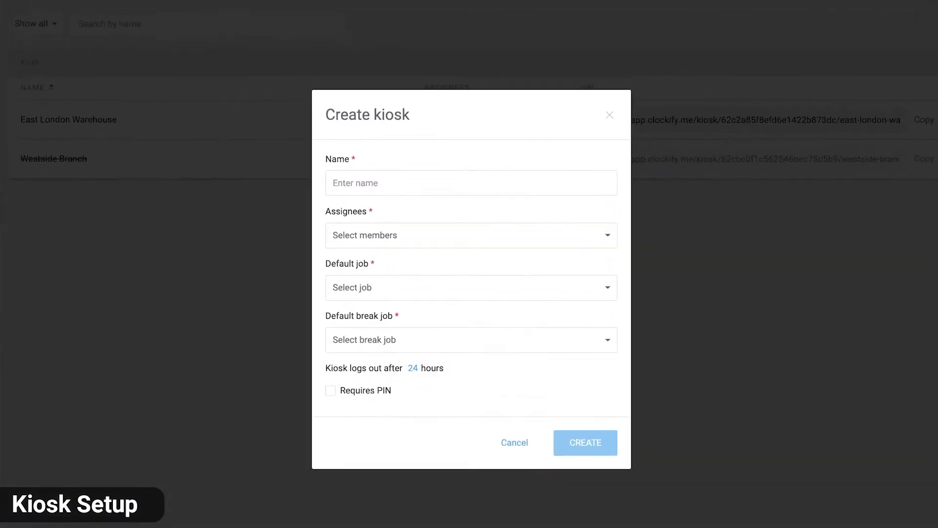
left_click(557, 175)
type("West")
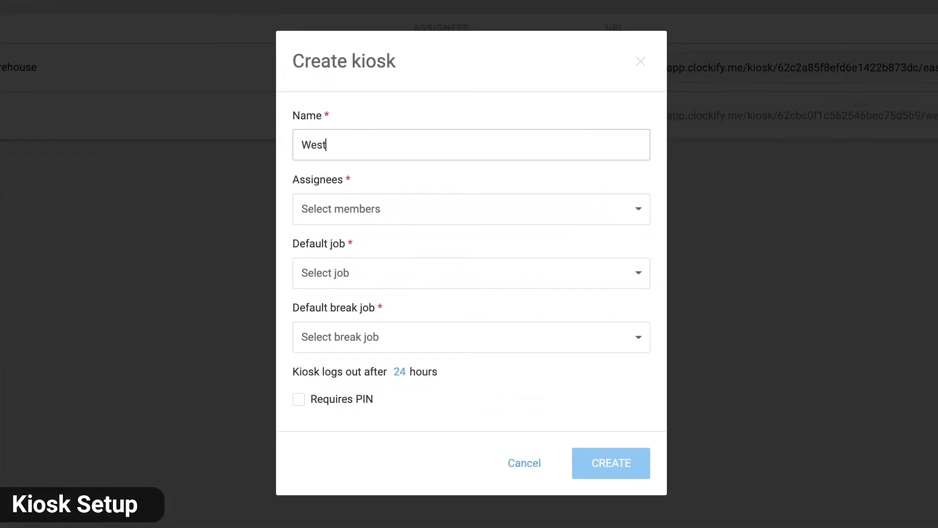
type("side")
left_click(534, 207)
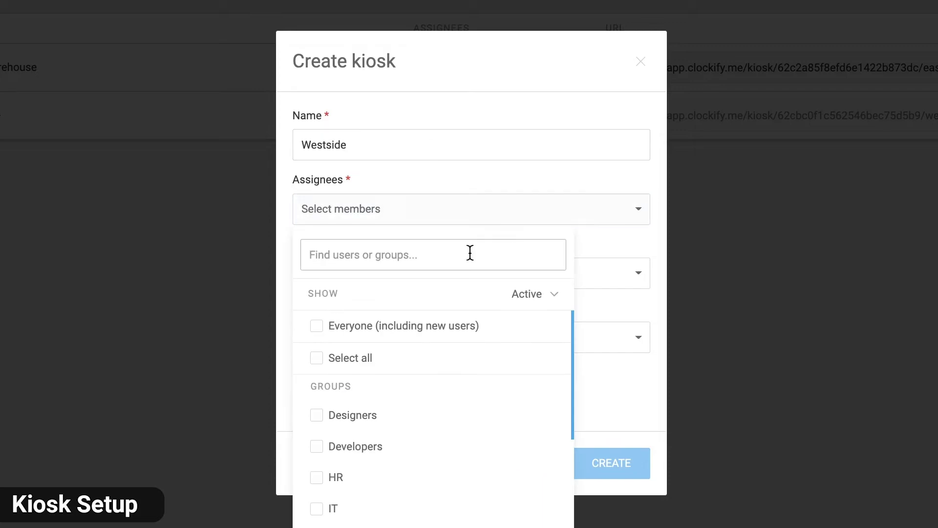
left_click(316, 415)
left_click(586, 259)
Set Design as default and break job, require a PIN, and create the kiosk
left_click(567, 279)
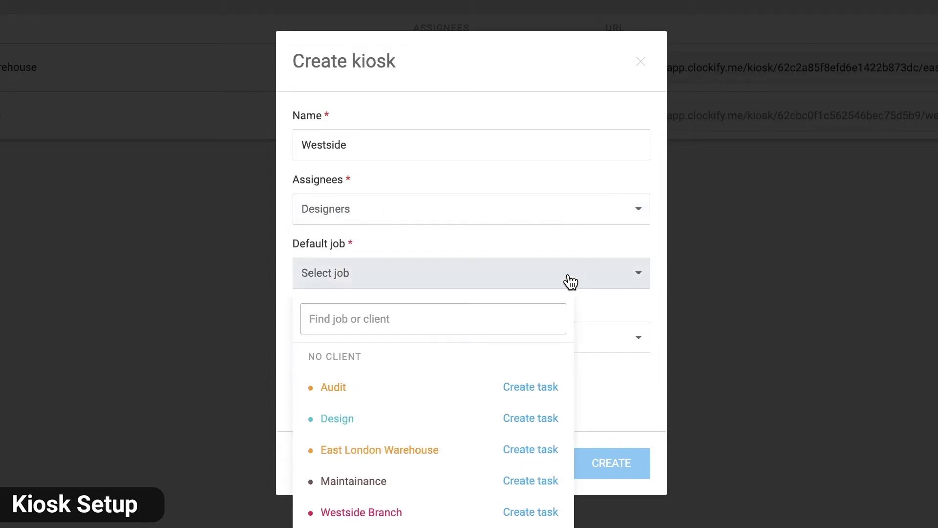
left_click(453, 416)
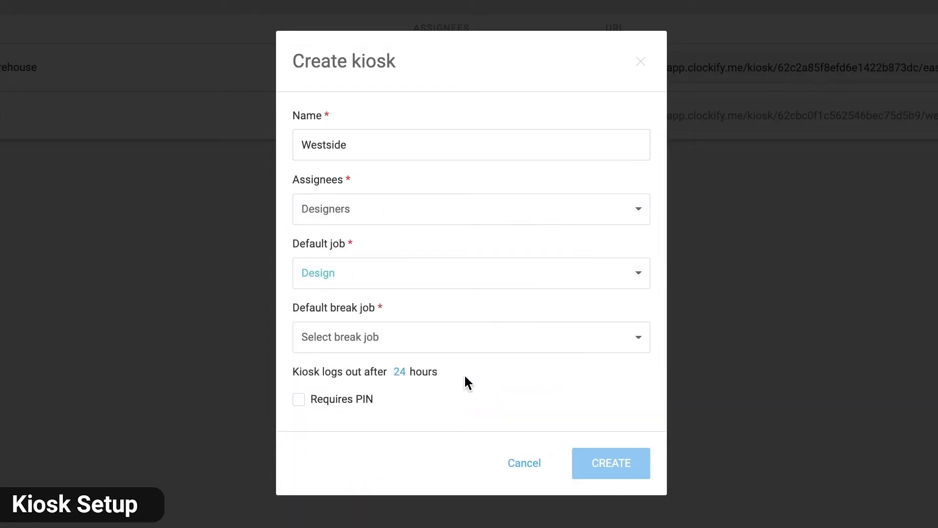
left_click(476, 348)
left_click(410, 482)
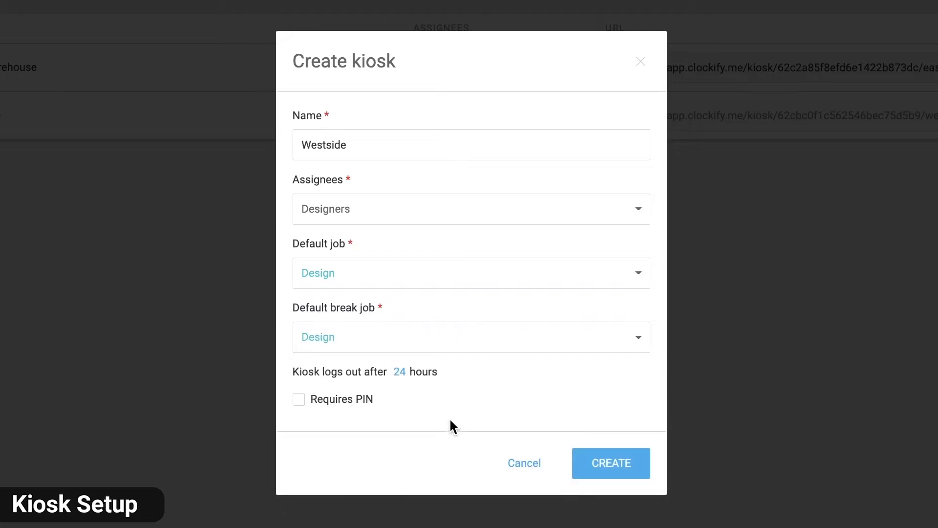
left_click(299, 404)
left_click(613, 497)
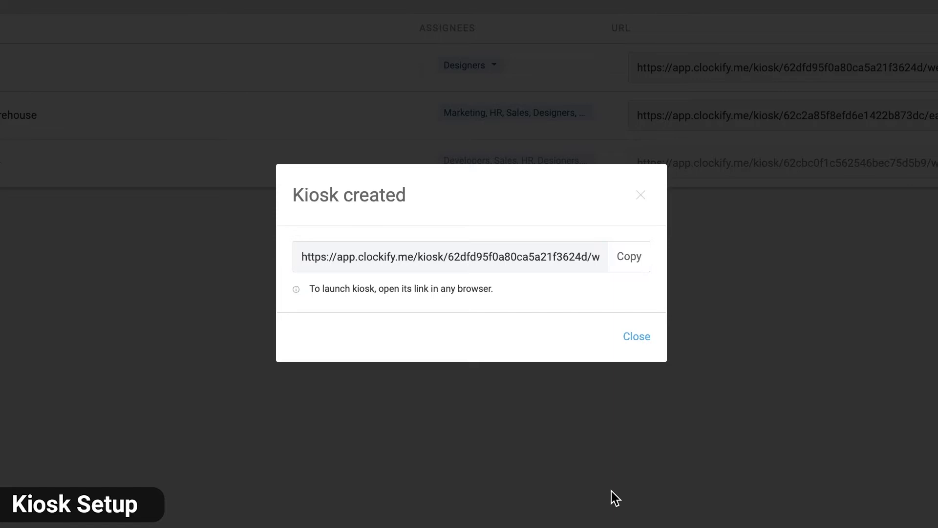
left_click(629, 259)
left_click(636, 336)
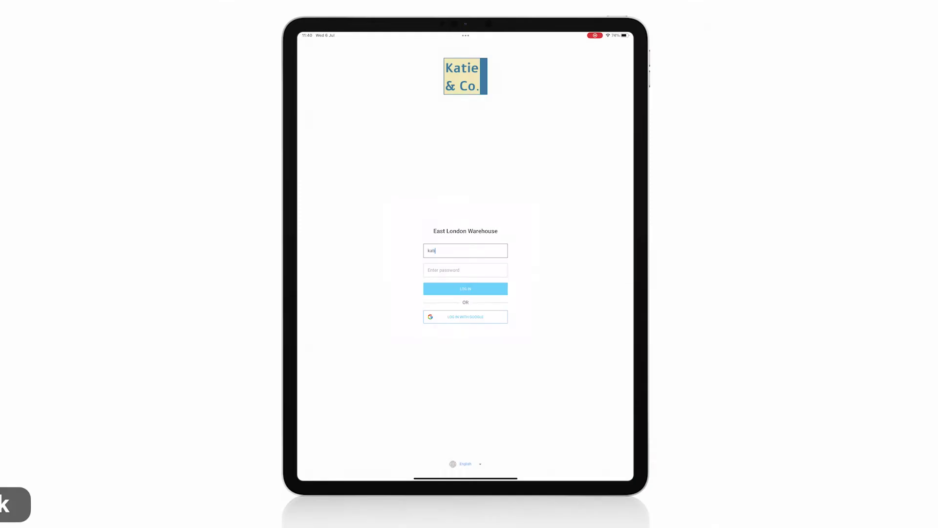
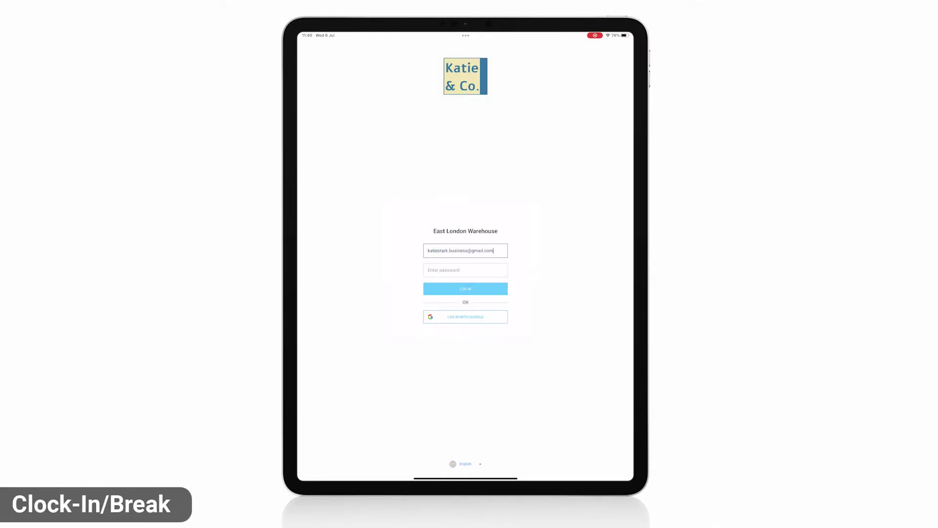
Log in to the kiosk with the account e-mail and password
left_click(465, 269)
type("•••••••")
key("Return")
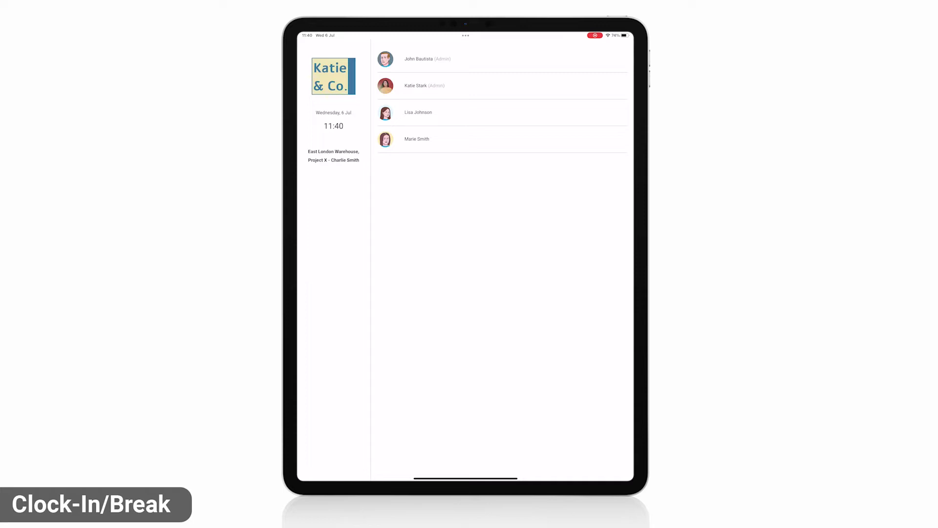
Pick the staff member, enter the PIN, and clock in at East London Warehouse
left_click(416, 85)
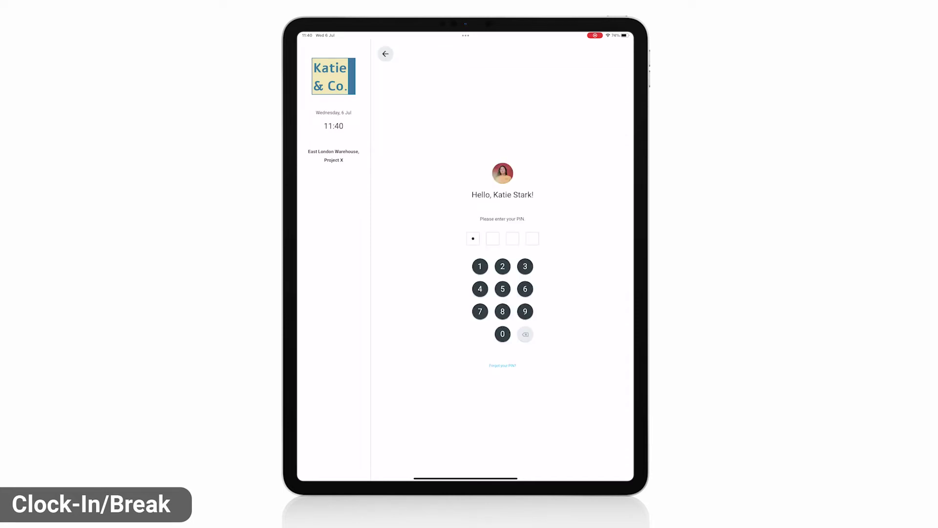
type("1")
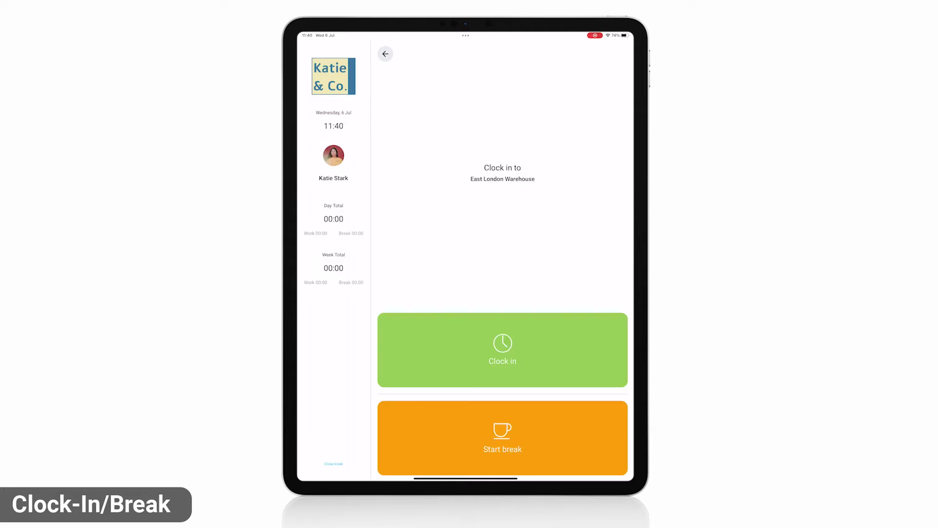
left_click(502, 349)
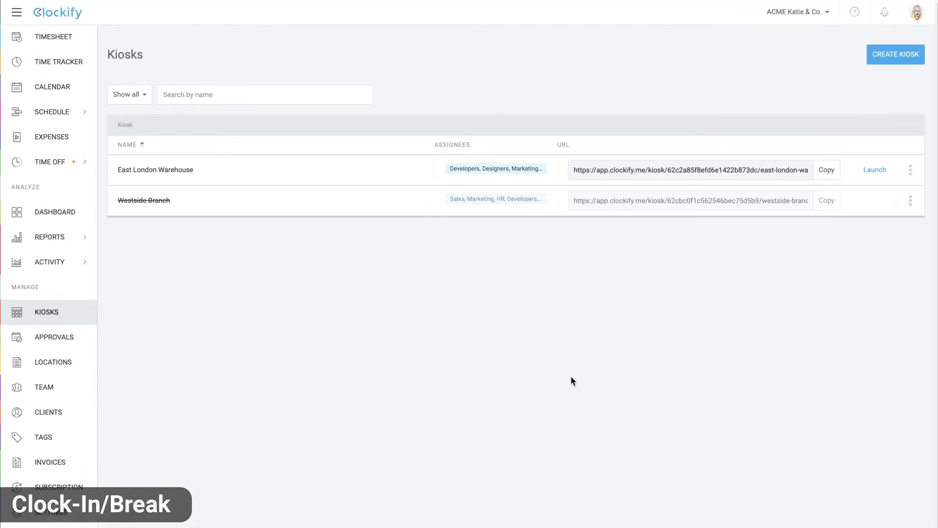
Raise the East London Warehouse kiosk's automatic logout from 24 to 30 hours and save
left_click(911, 169)
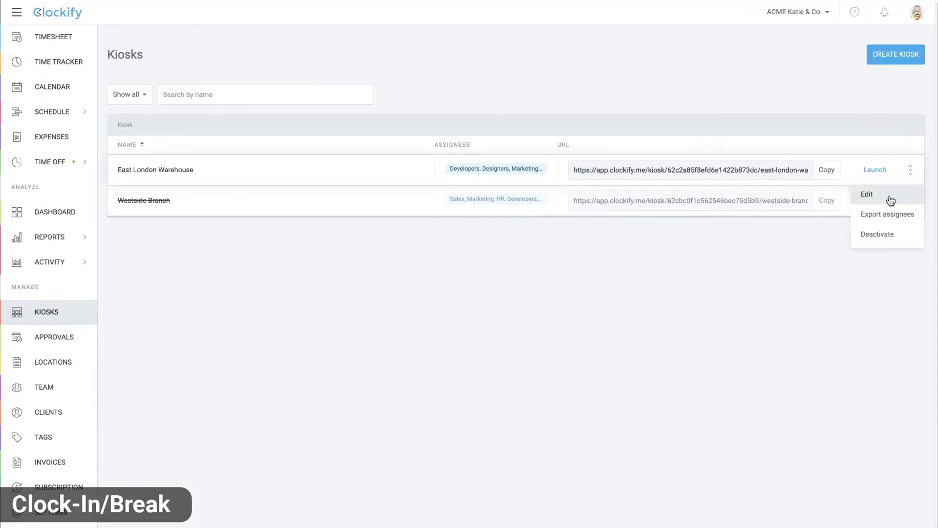
left_click(879, 194)
left_click(418, 316)
left_click(399, 344)
left_click(399, 344)
left_click(399, 344)
left_click(399, 344)
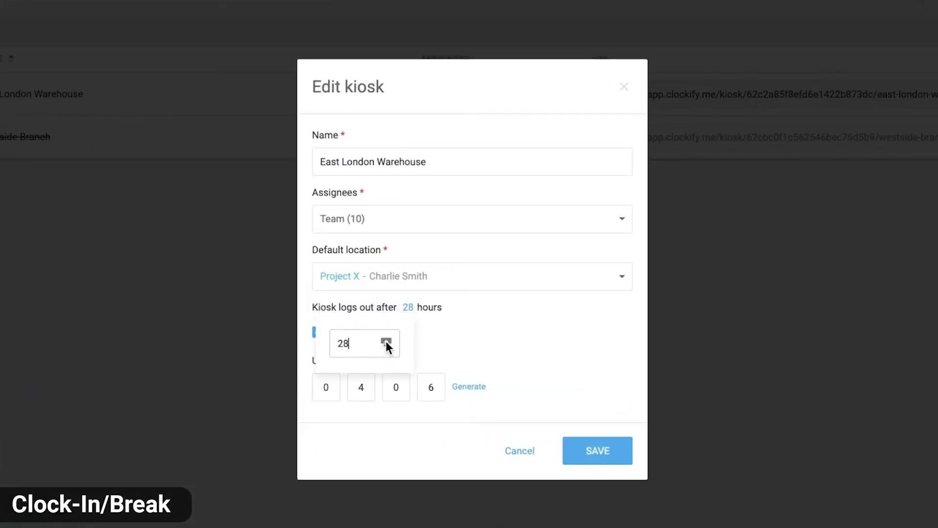
left_click(399, 344)
left_click(399, 344)
left_click(561, 396)
left_click(581, 454)
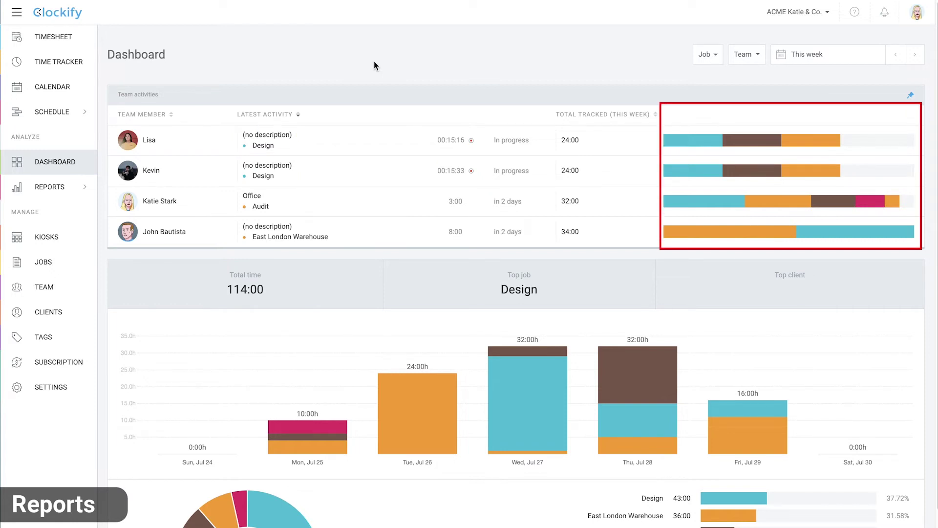
Open the Summary report and group it by User, then Job, then Date
mouse_move(76, 186)
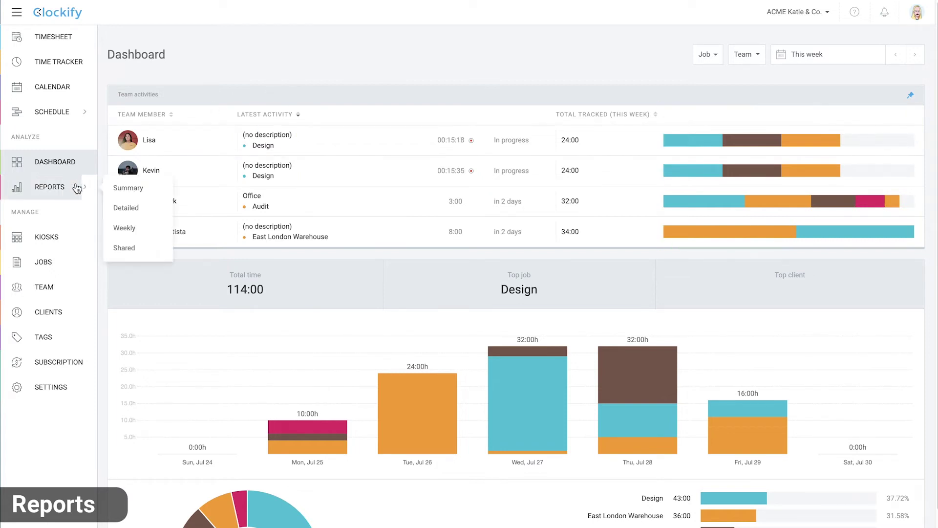
left_click(131, 189)
scroll(197, 226, "down", 1)
scroll(197, 227, "down", 1)
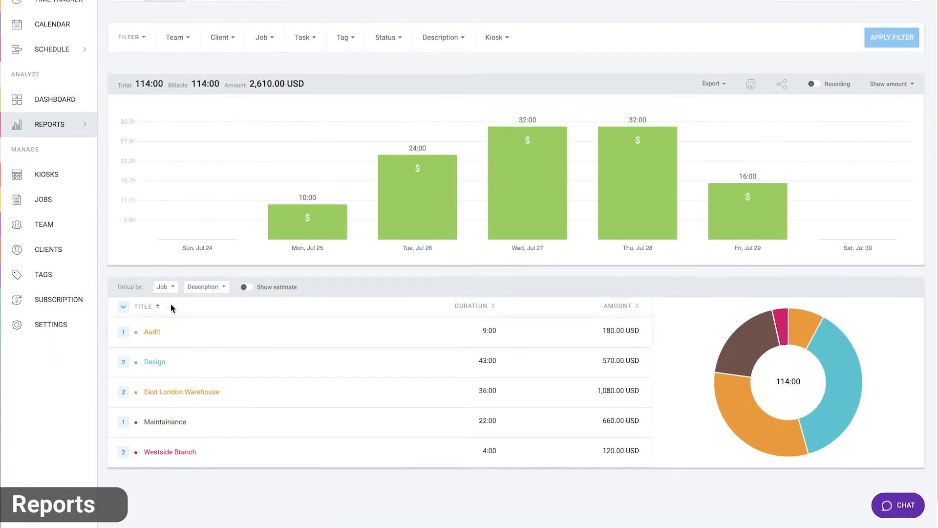
left_click(165, 287)
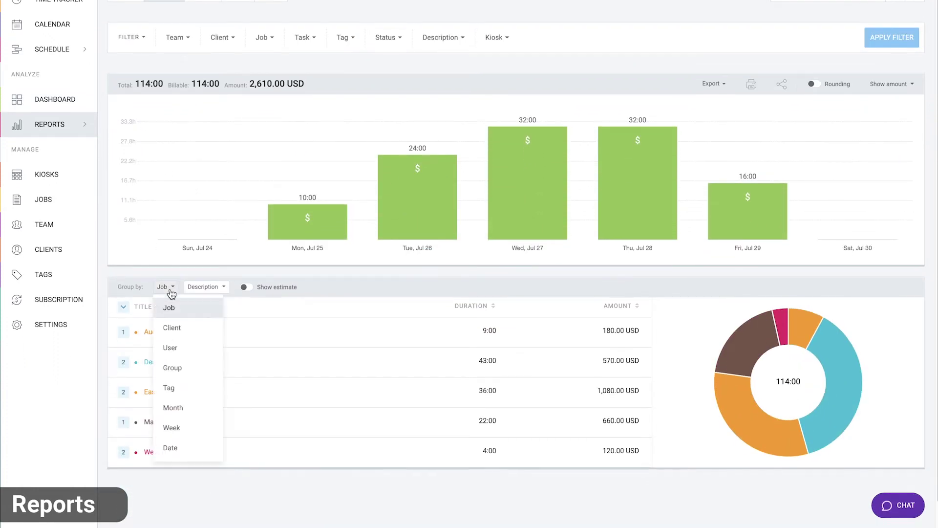
left_click(172, 348)
left_click(205, 287)
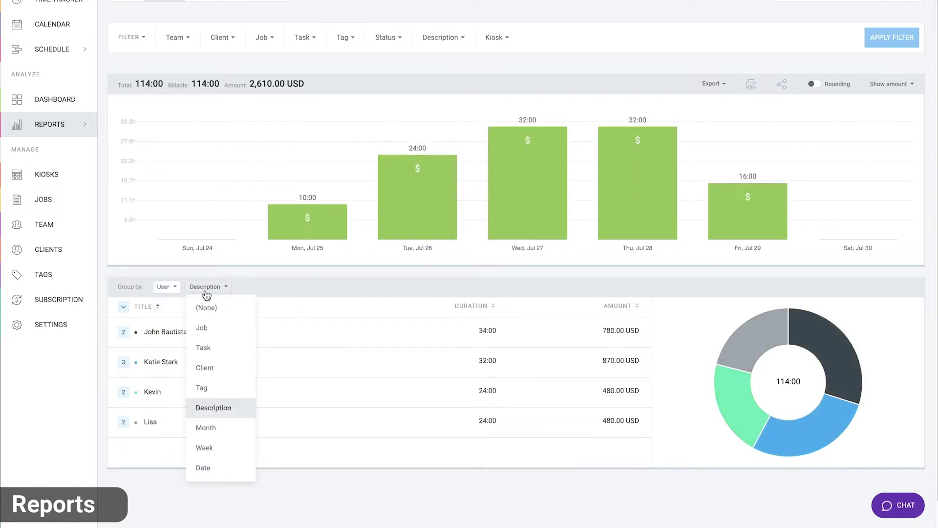
left_click(213, 328)
left_click(238, 293)
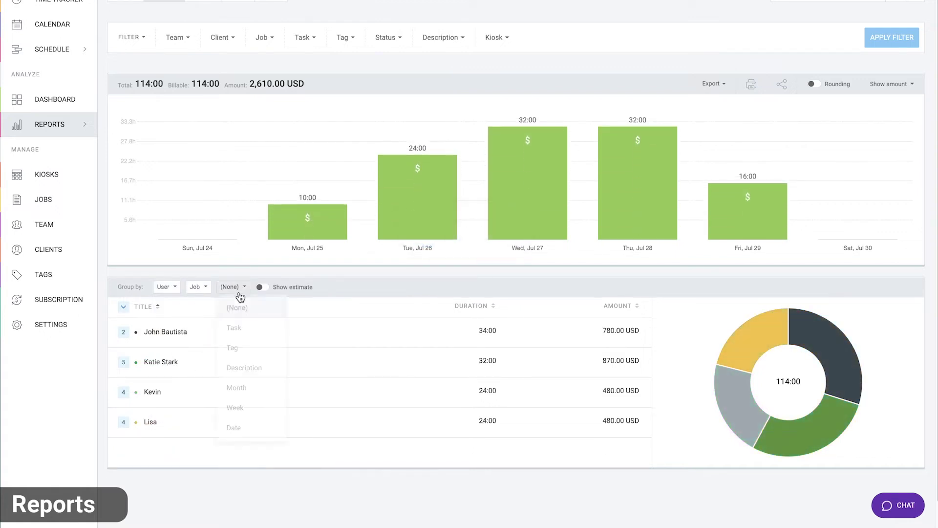
left_click(251, 427)
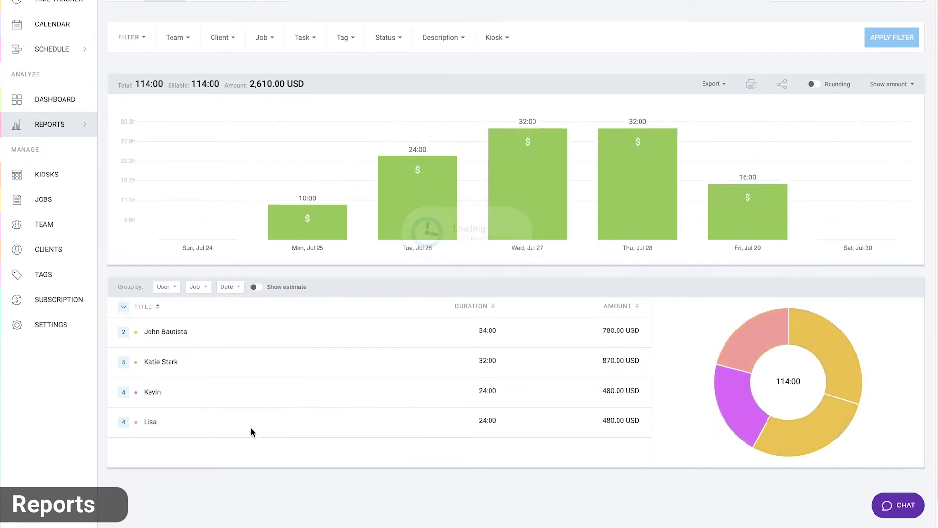
Expand a user row and its East London Warehouse job down to dates
left_click(123, 362)
scroll(123, 364, "down", 2)
left_click(124, 362)
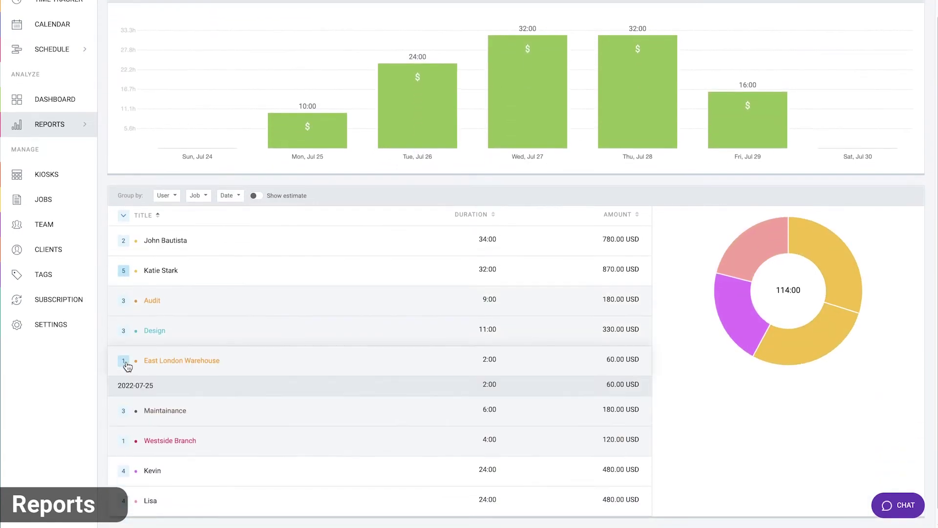
scroll(103, 364, "up", 2)
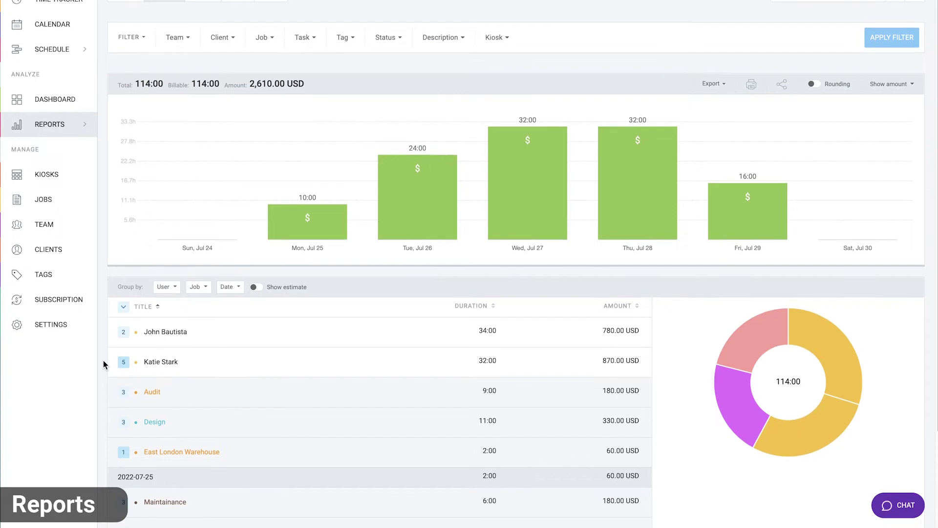
Filter the report to Break status for one team member
scroll(293, 69, "up", 1)
left_click(386, 78)
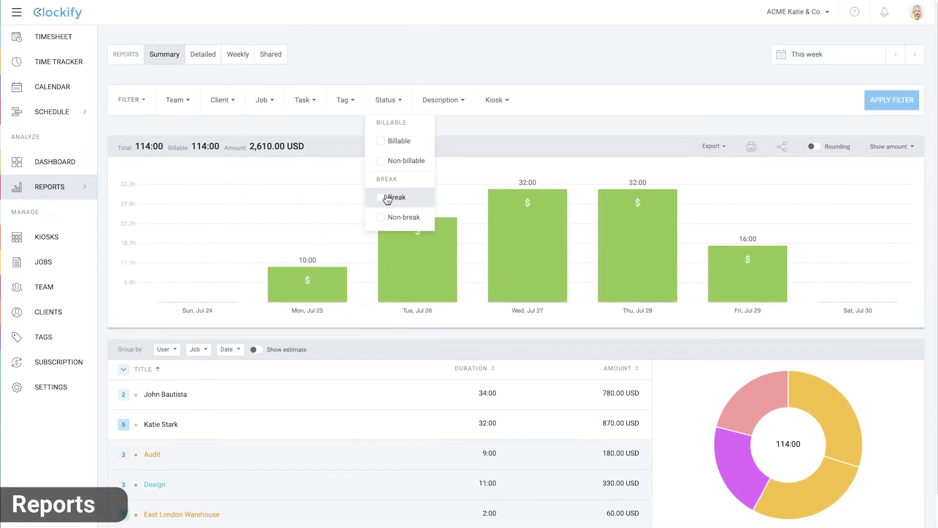
left_click(386, 198)
left_click(178, 102)
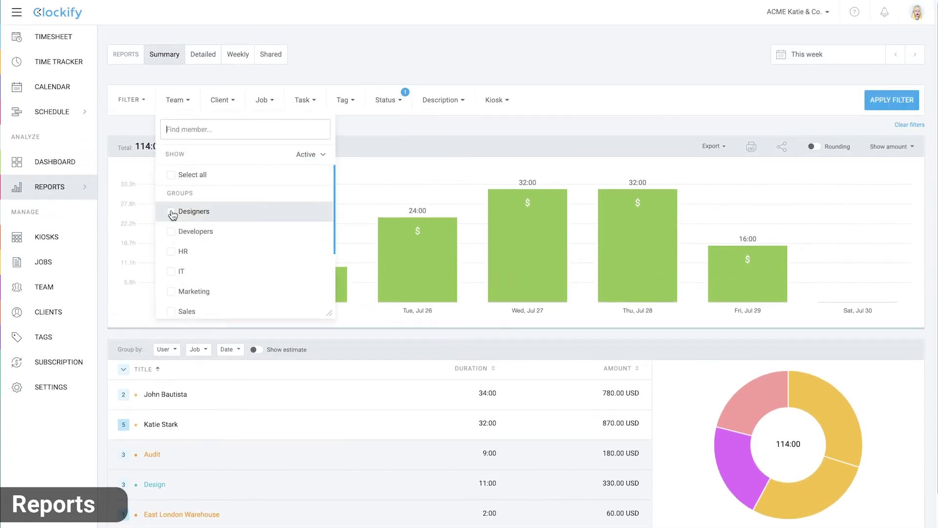
scroll(174, 220, "down", 3)
left_click(171, 281)
left_click(482, 127)
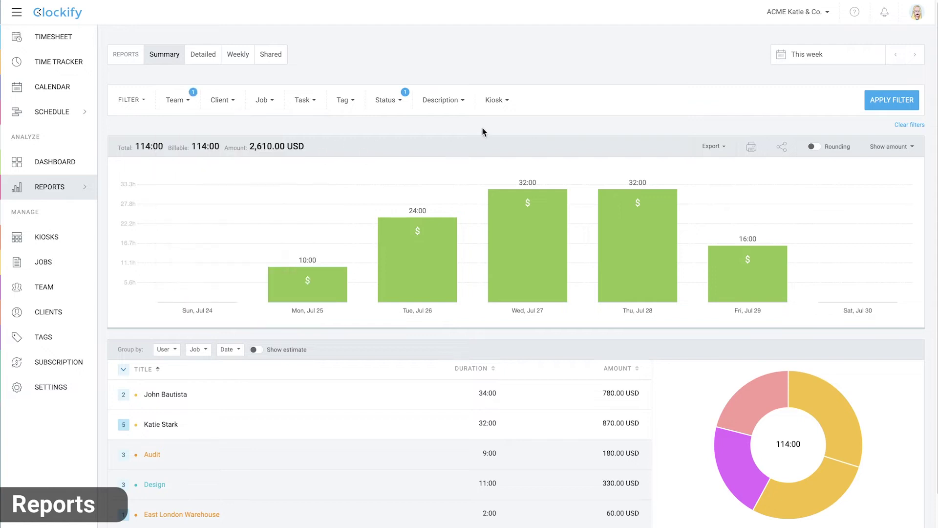
left_click(891, 108)
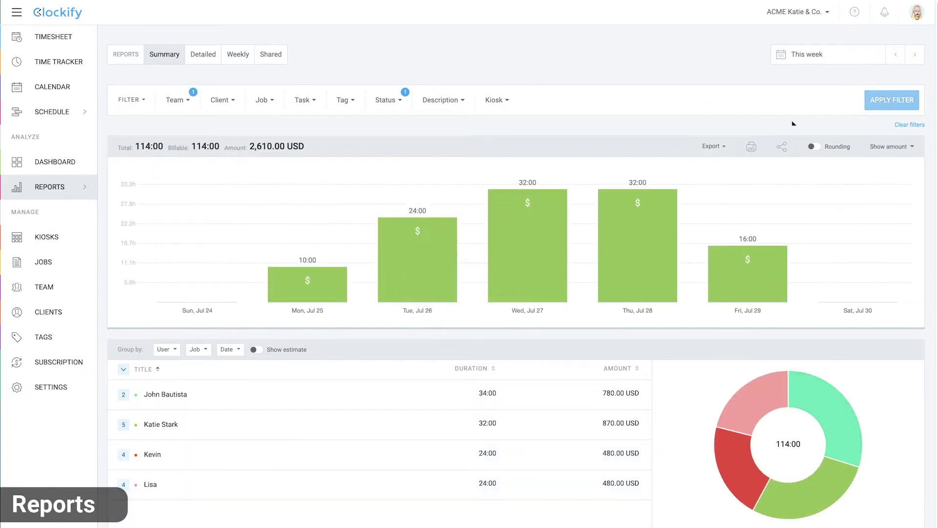
Add a Riverside kiosk filter, apply it, and view the Detailed report
left_click(497, 107)
left_click(496, 143)
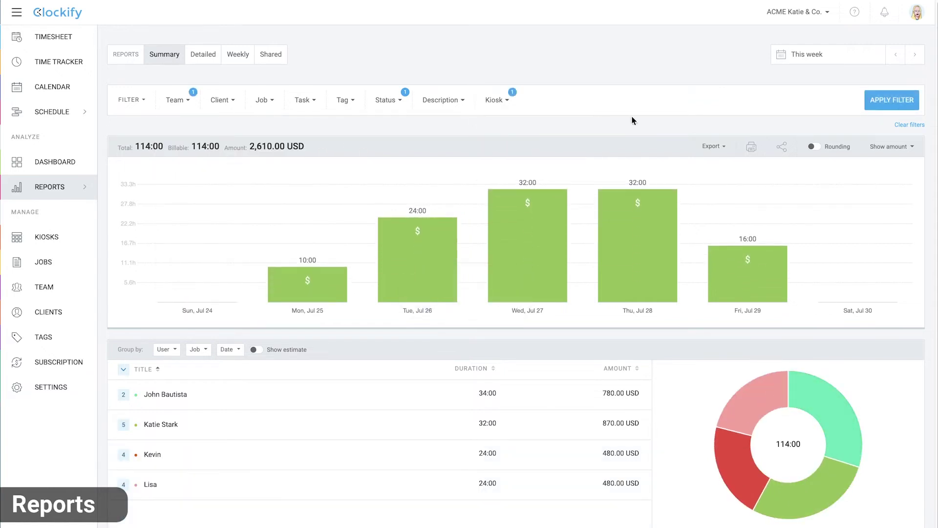
left_click(899, 100)
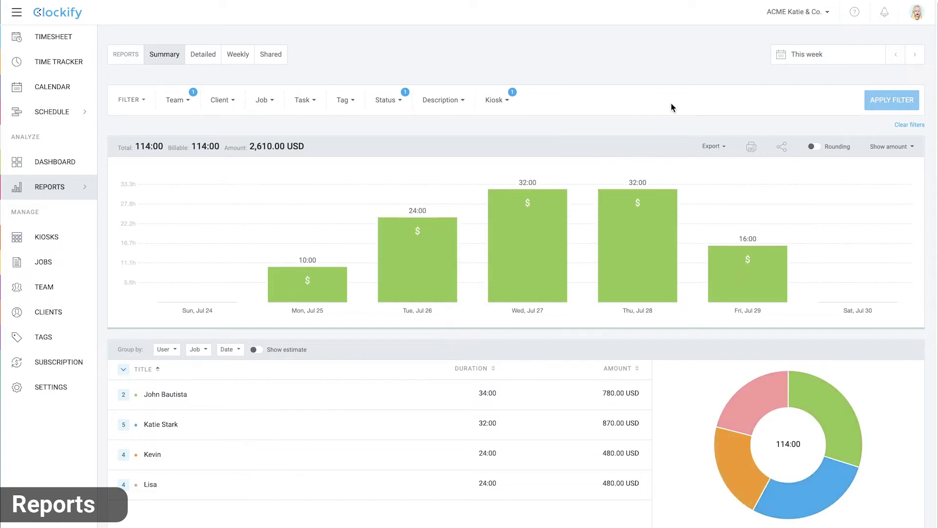
left_click(202, 54)
Add the Employee ID column to the Detailed report's export settings and save them
left_click(716, 176)
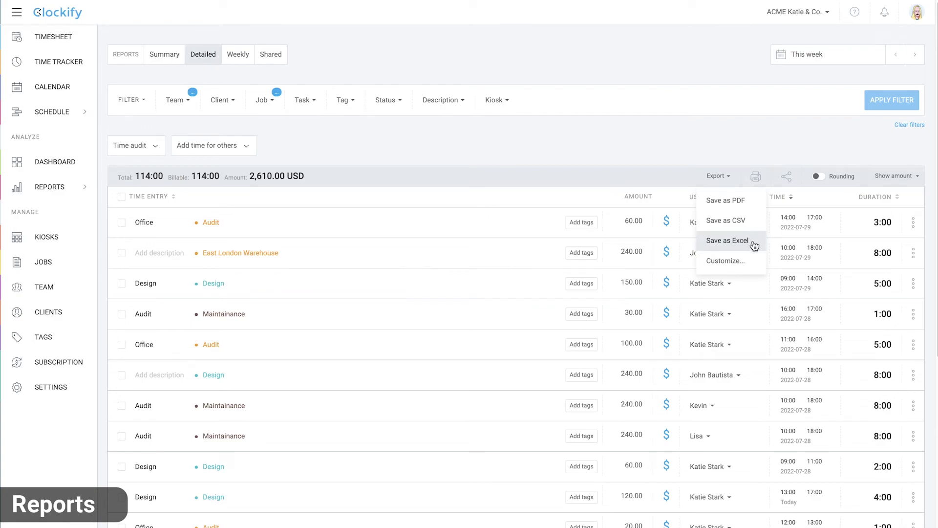
left_click(751, 261)
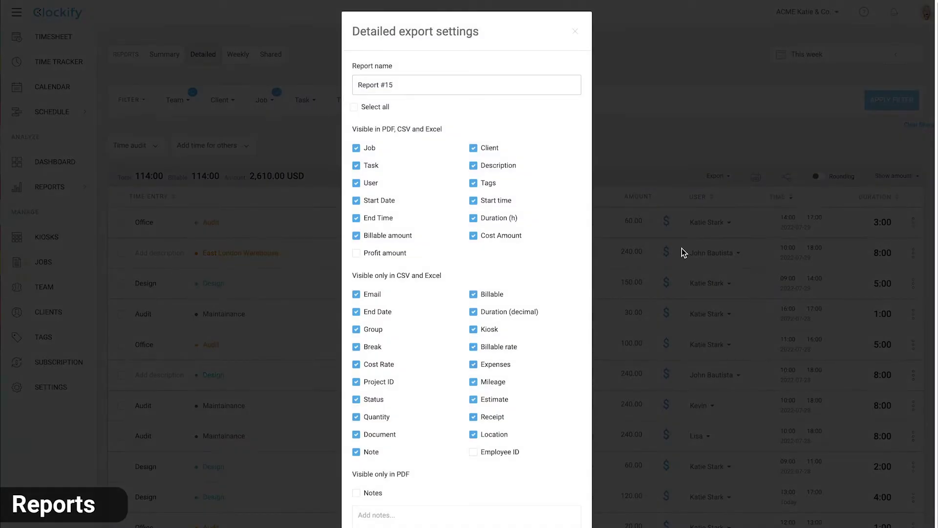
left_click(474, 452)
scroll(526, 448, "down", 2)
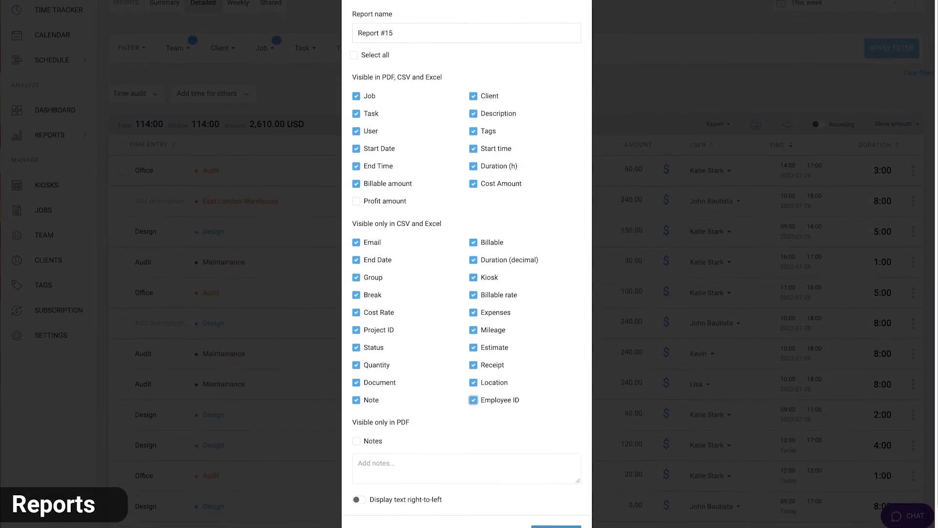
left_click(559, 523)
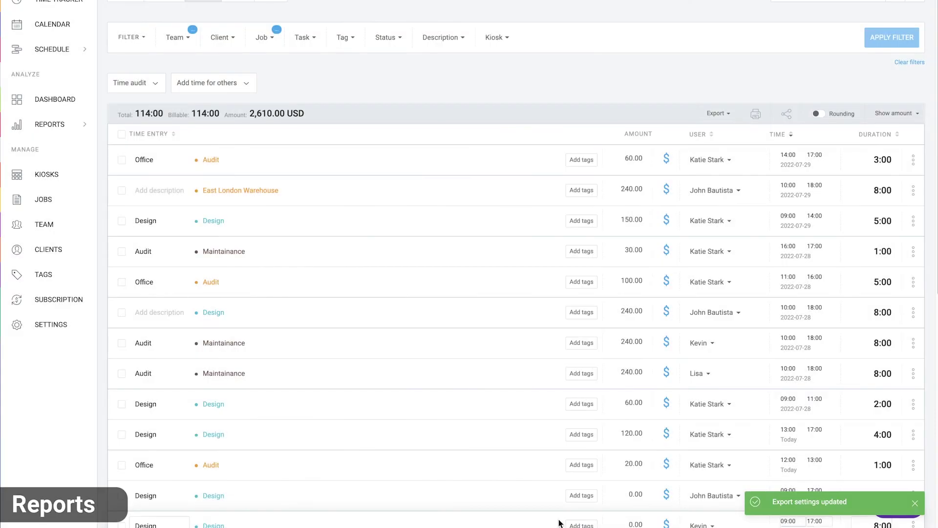
scroll(560, 523, "up", 2)
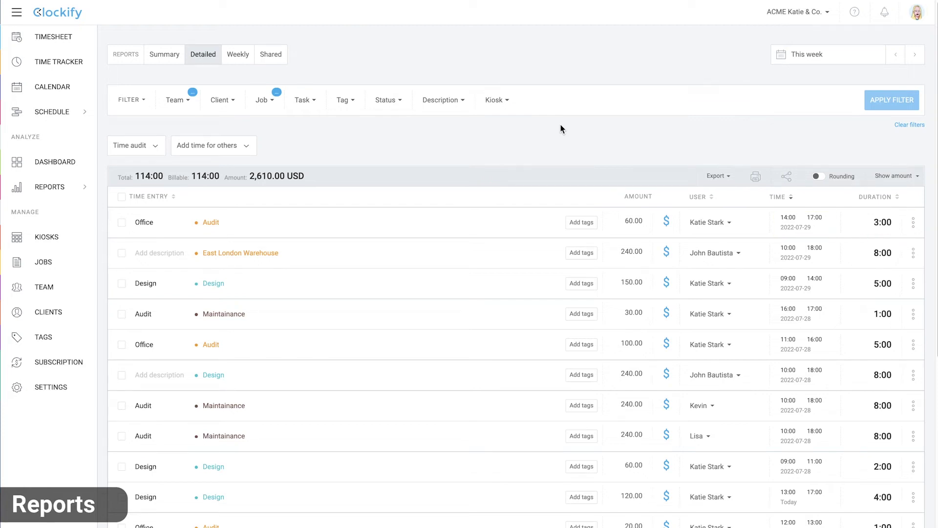
Change the first Office Audit entry's duration from 3:00 to 4:00
left_click(871, 215)
type("4")
left_click(755, 152)
Bulk-edit all 24 report entries to carry the design tag
left_click(121, 196)
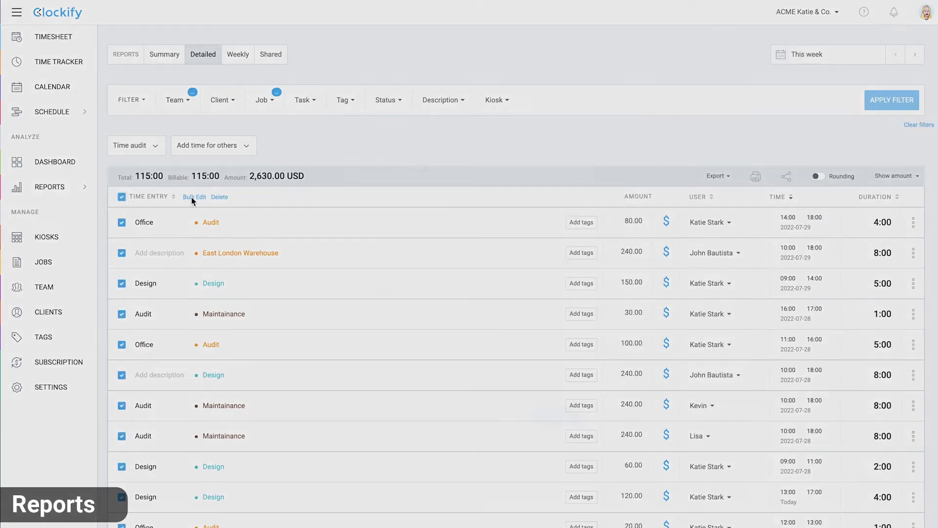
left_click(193, 196)
left_click(361, 276)
left_click(460, 278)
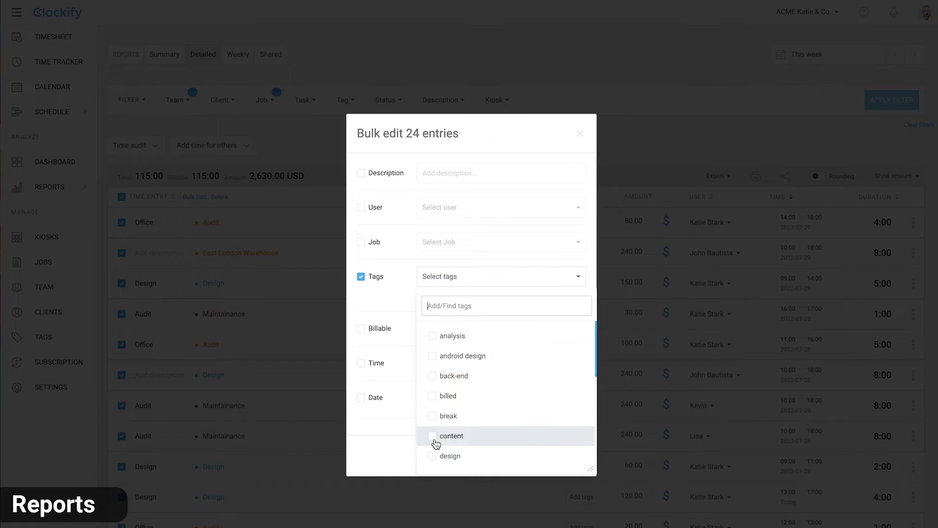
left_click(435, 455)
left_click(557, 452)
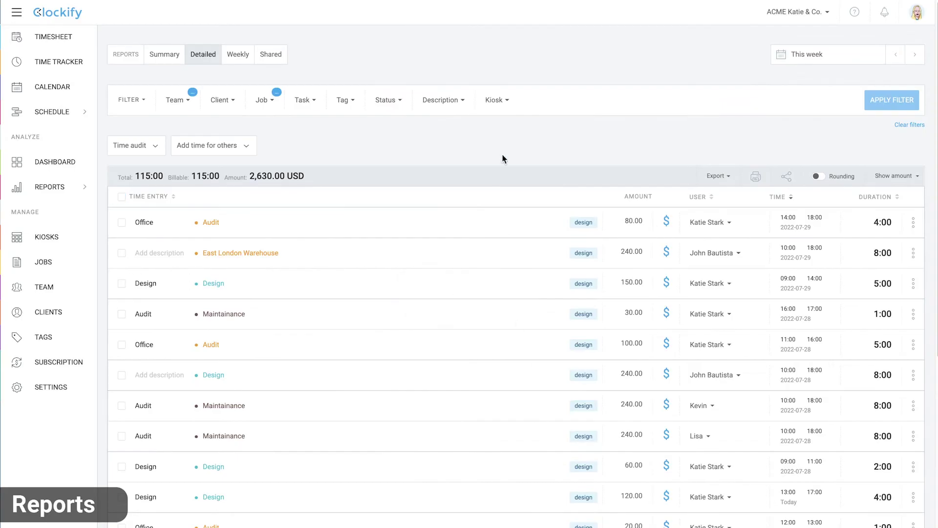
left_click(232, 150)
Add an 8:00 Design entry from 09:00 to 17:00 for a team member, job Design
left_click(257, 178)
type("Design")
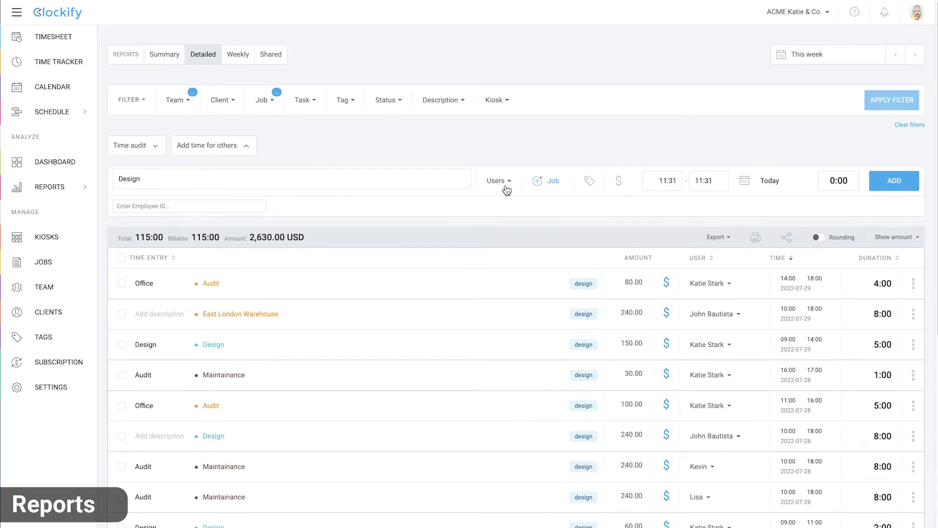
left_click(503, 181)
left_click(491, 364)
left_click(550, 181)
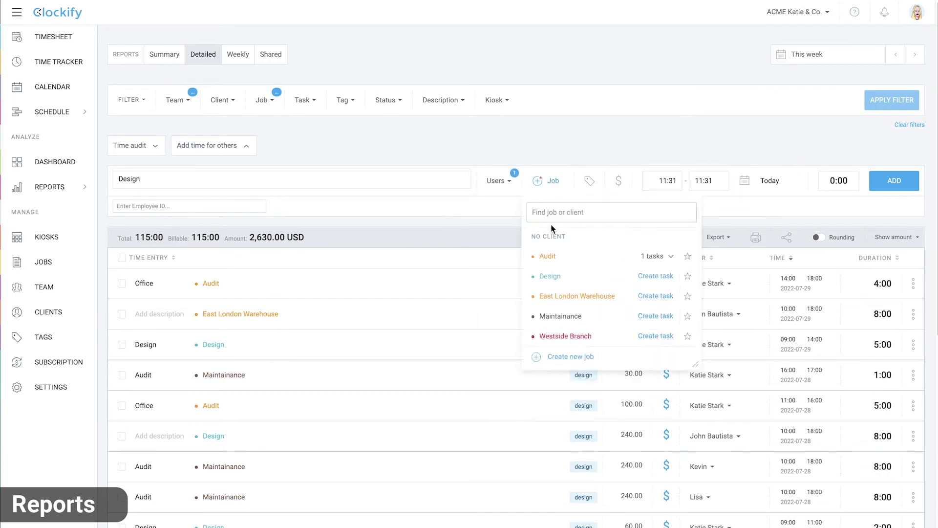
left_click(552, 273)
left_click(667, 180)
type("9")
key("Tab")
type("1")
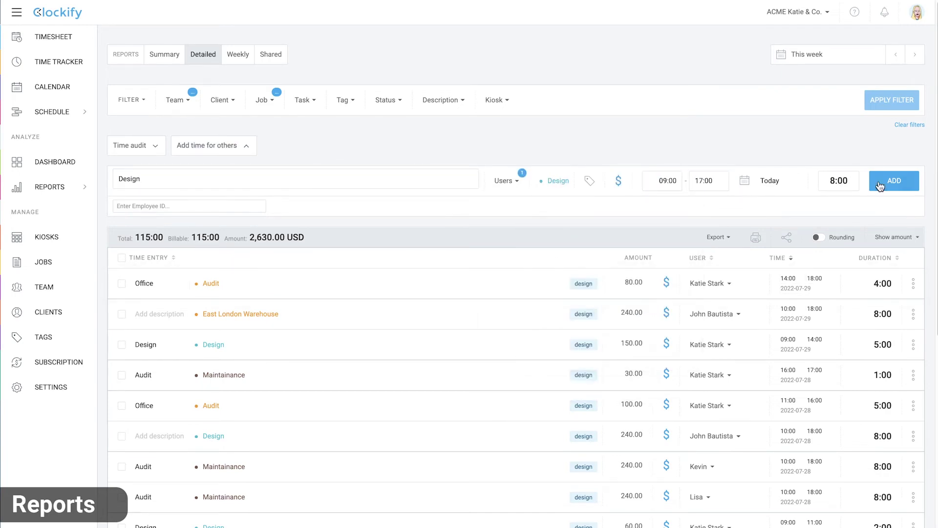
left_click(879, 184)
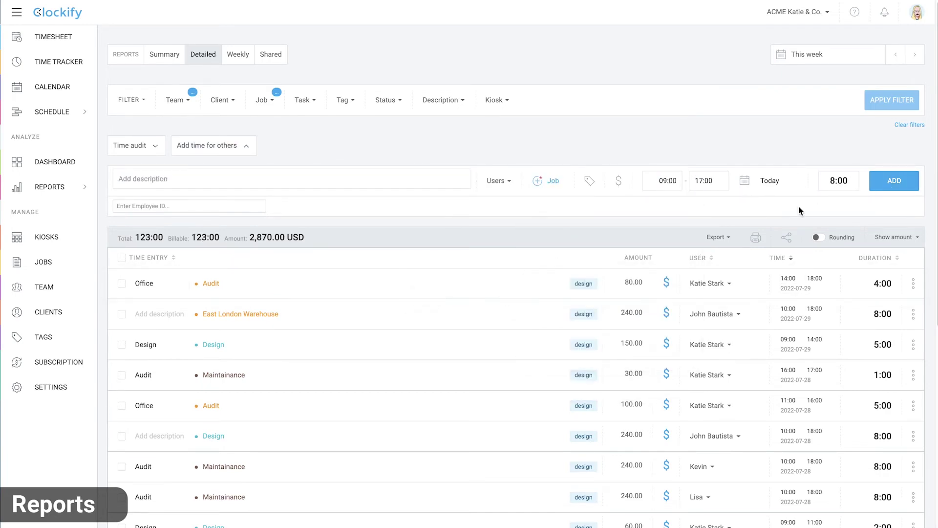
Show the Weekly report grouped by User
left_click(239, 62)
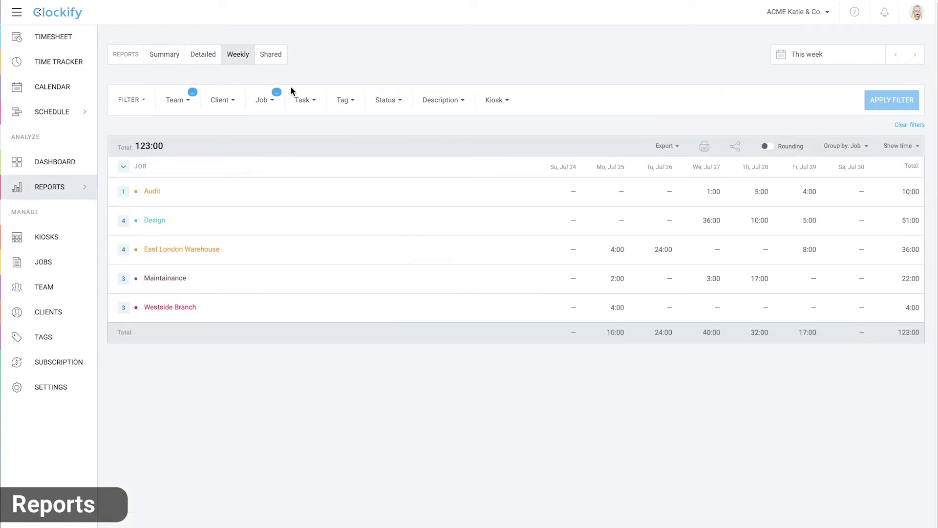
left_click(852, 148)
left_click(851, 190)
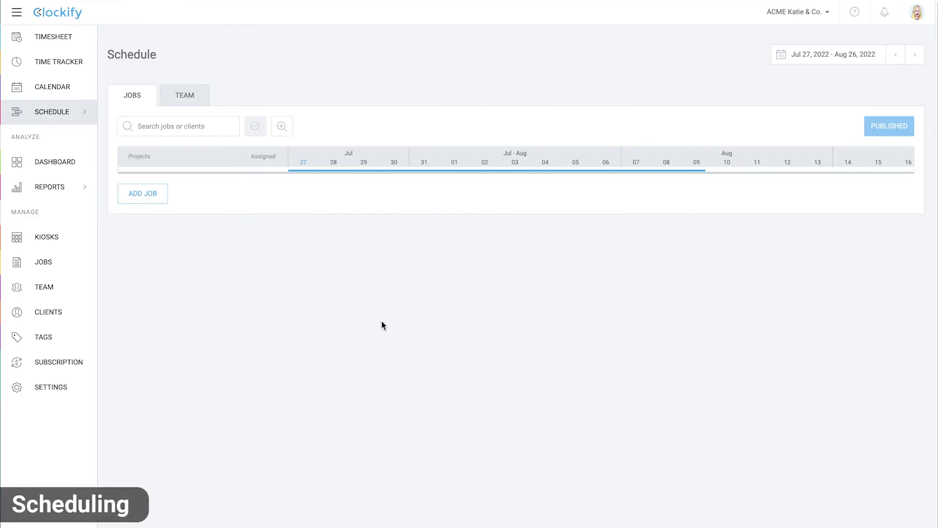
Add the Design job and assign the first member Jul 28–29 from 09:00 with a 'Social' note
left_click(148, 196)
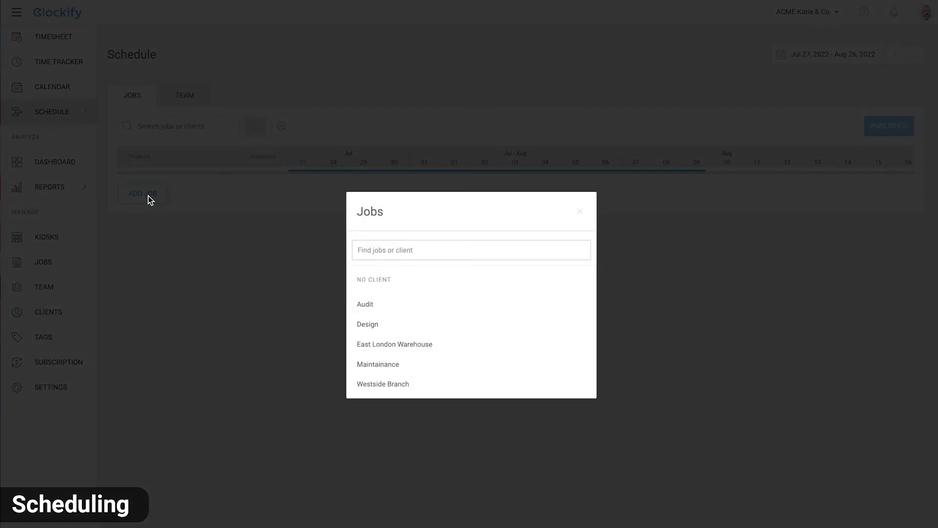
left_click(369, 321)
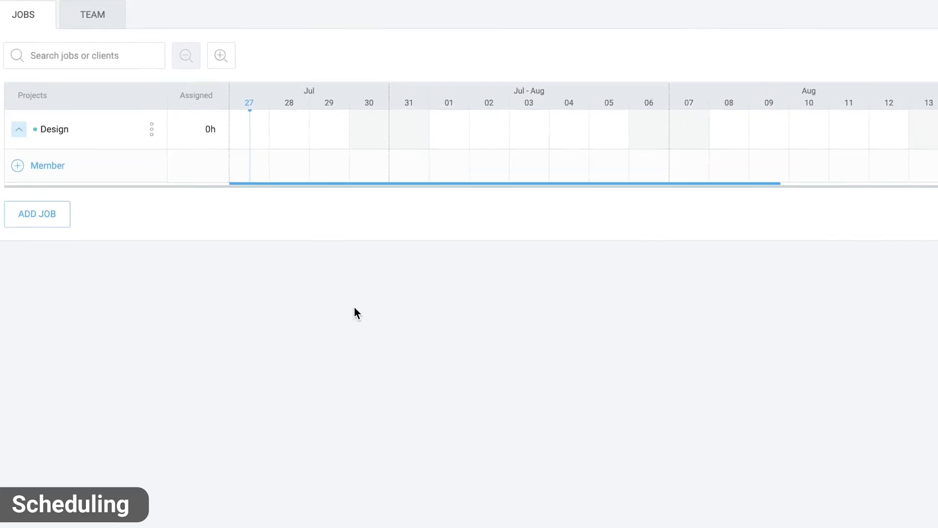
left_click_drag(286, 165, 334, 168)
left_click(368, 211)
left_click(405, 302)
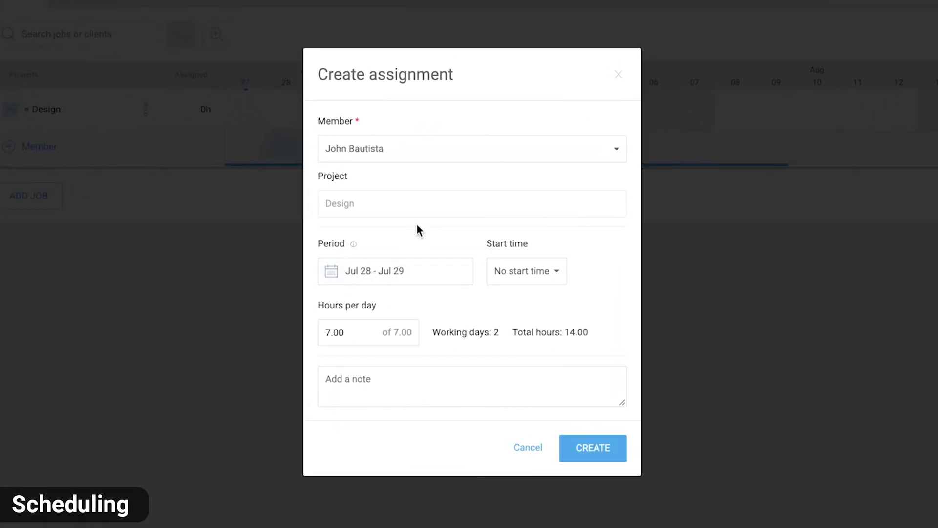
left_click(526, 271)
scroll(540, 381, "down", 8)
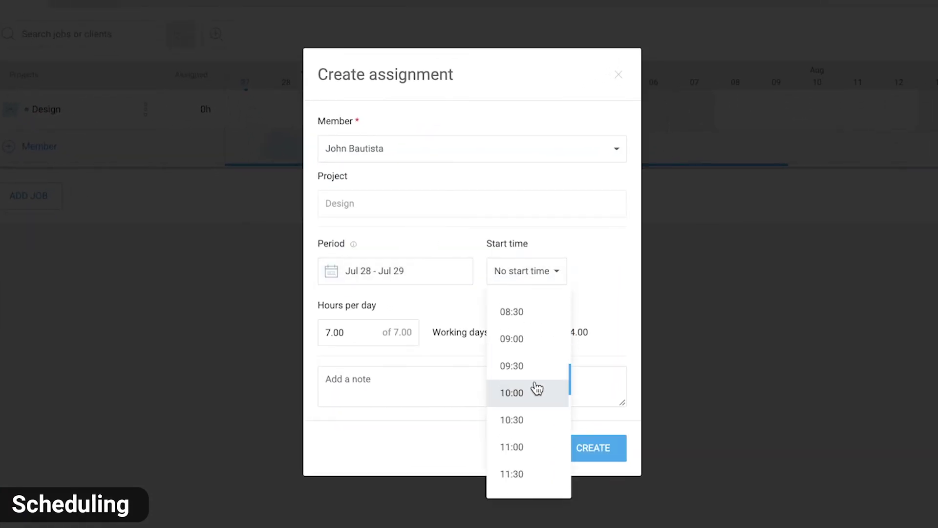
left_click(529, 338)
left_click(458, 373)
type("Social Media Ads Design")
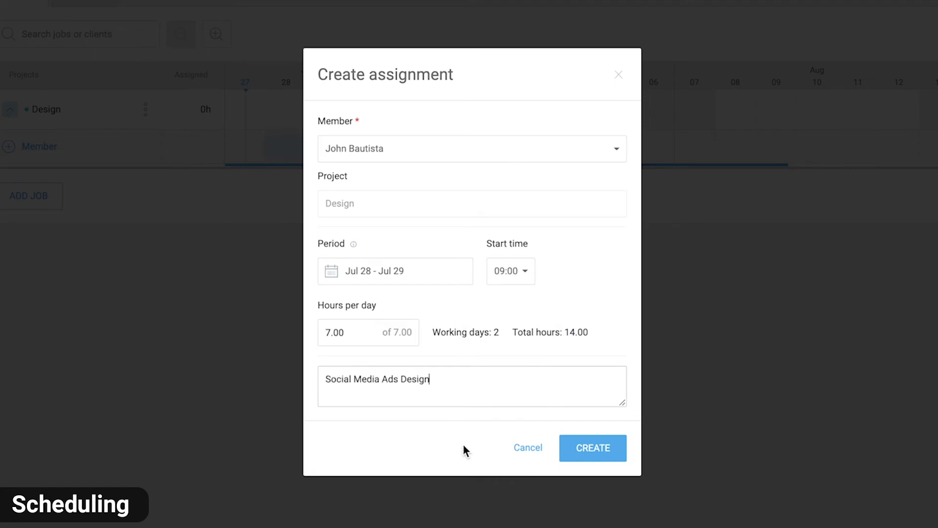
left_click(592, 447)
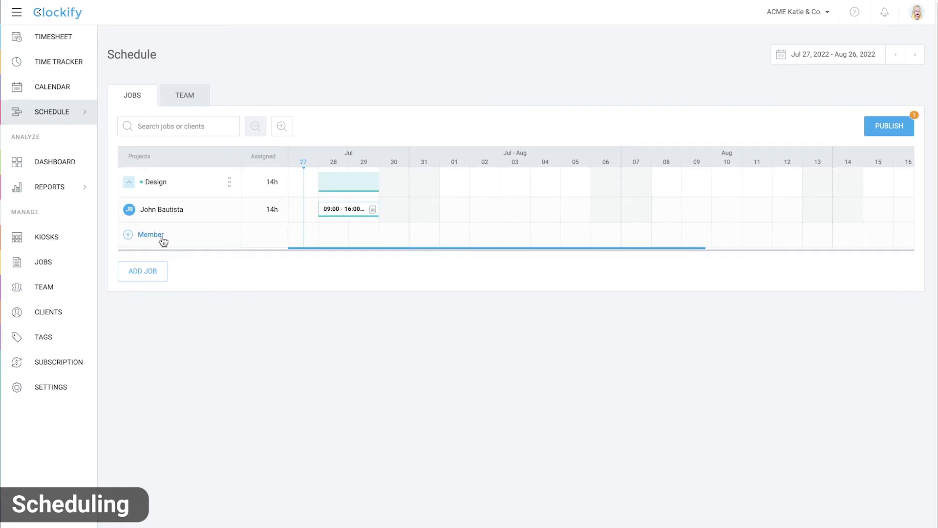
Schedule the second member on Design for 8h and Aug 1–5, and the first member Aug 3–5
left_click(162, 237)
left_click(397, 318)
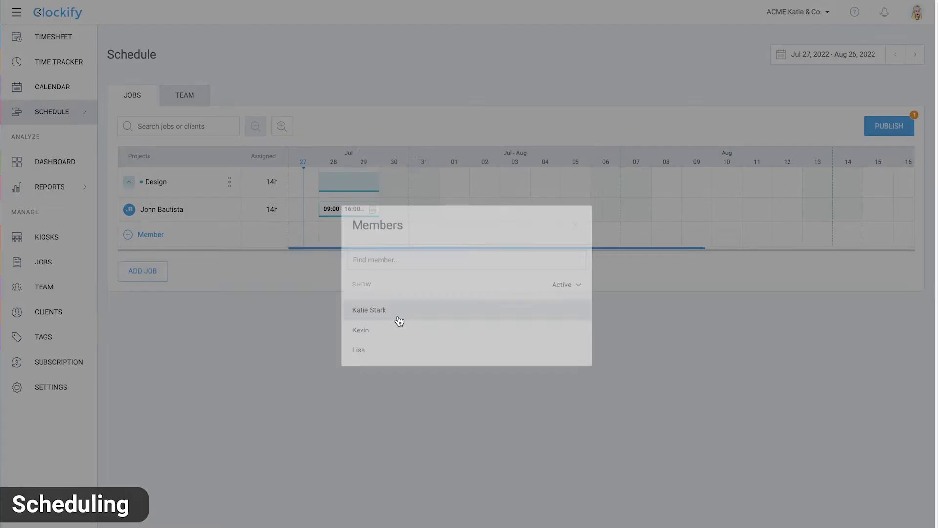
left_click(557, 406)
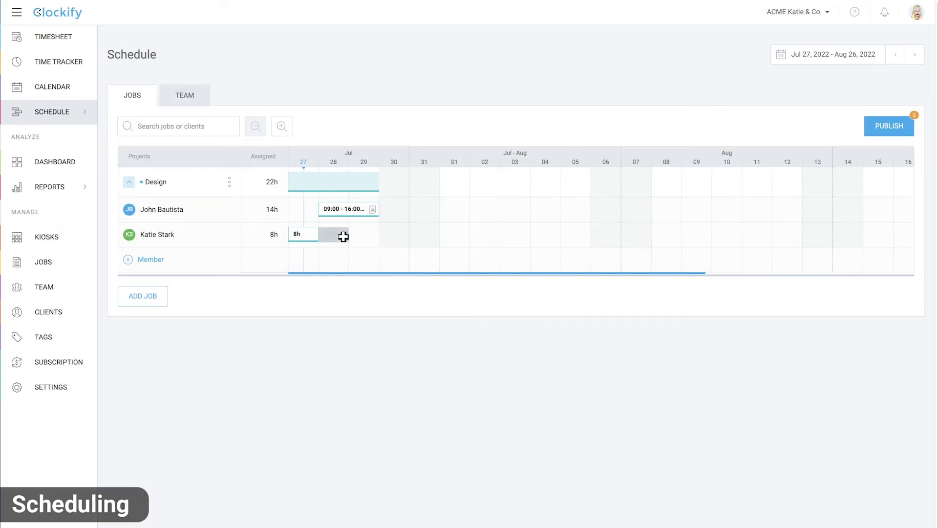
left_click_drag(454, 235, 574, 234)
left_click(553, 410)
left_click_drag(515, 209, 576, 209)
left_click(571, 408)
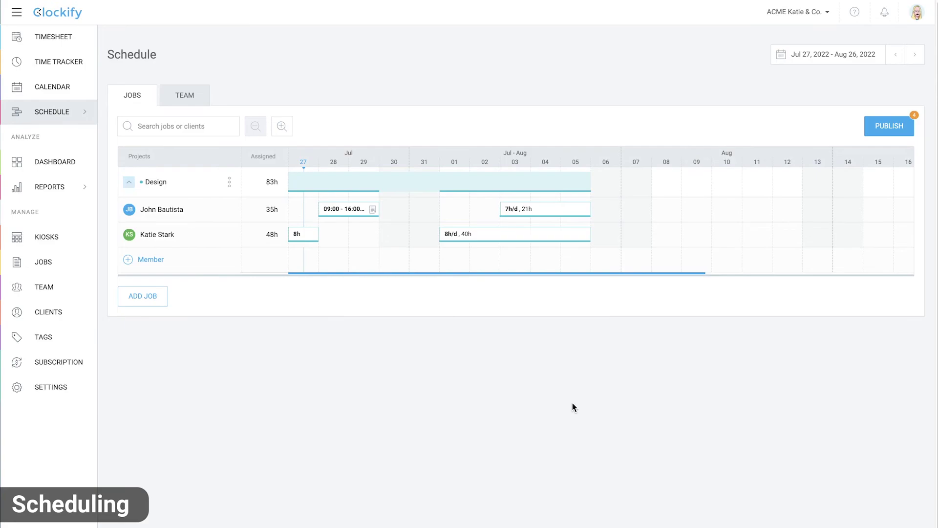
On the Team schedule, move the first member's Maintainance block a day earlier and split it into two 7h parts
left_click(193, 105)
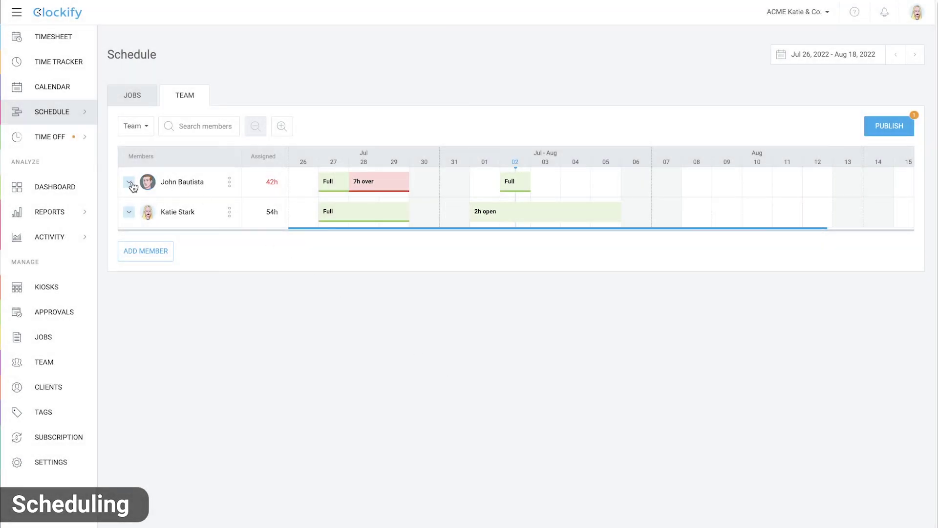
left_click(130, 183)
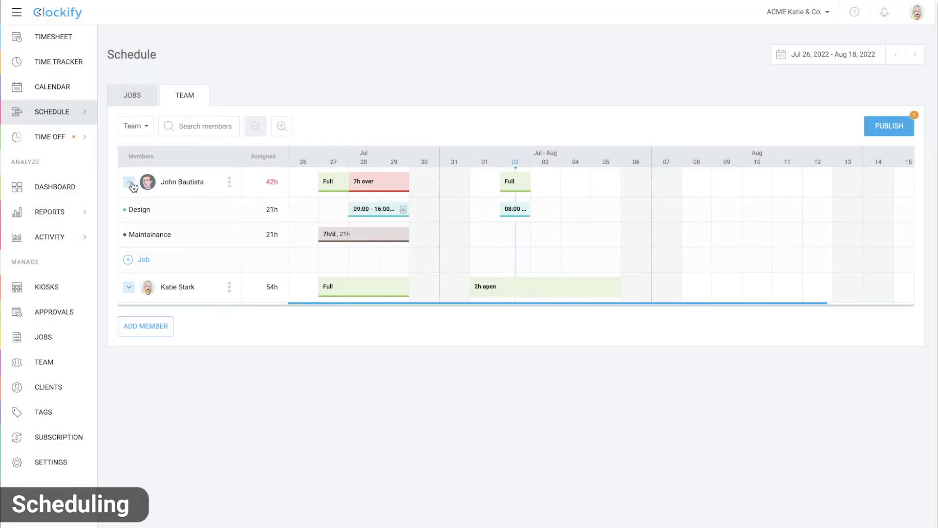
left_click_drag(396, 237, 480, 237)
left_click(319, 233)
left_click(390, 329)
left_click(480, 237)
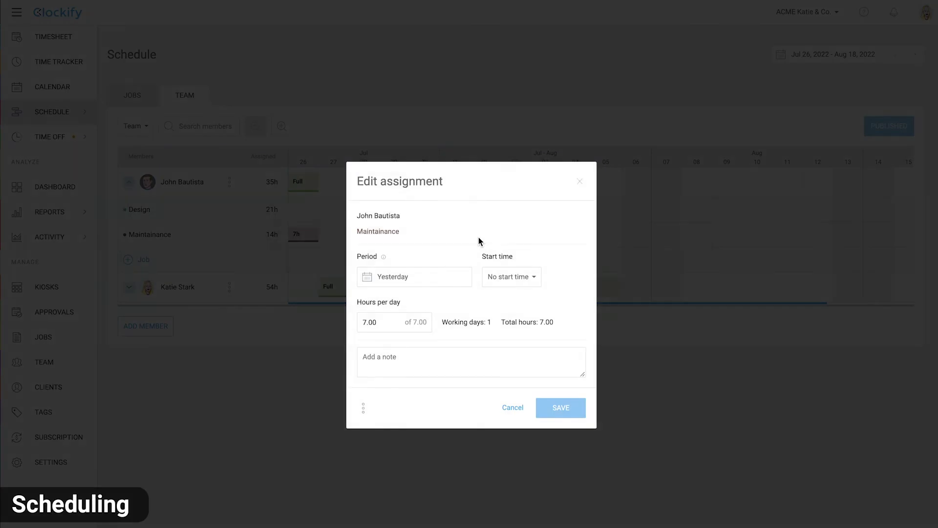
left_click(513, 407)
left_click(129, 182)
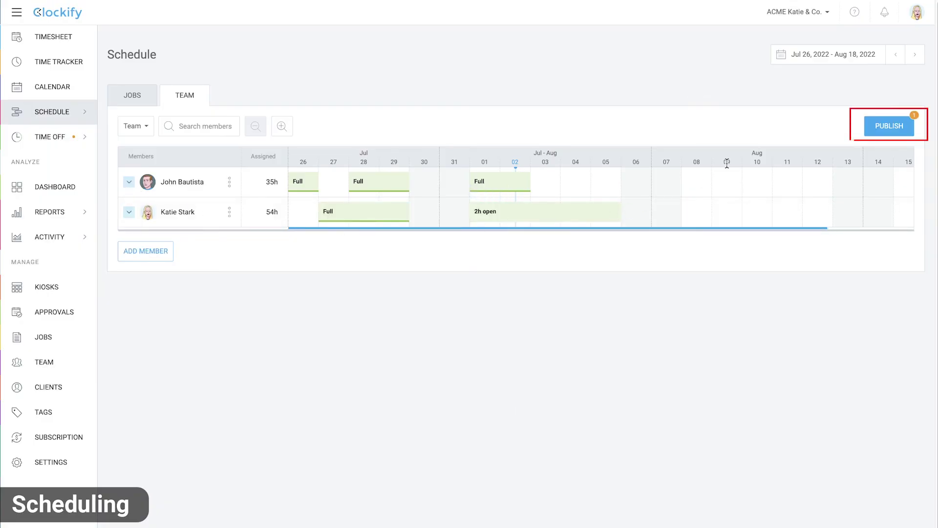
Publish the schedule assignments with Notify users kept on
left_click(888, 126)
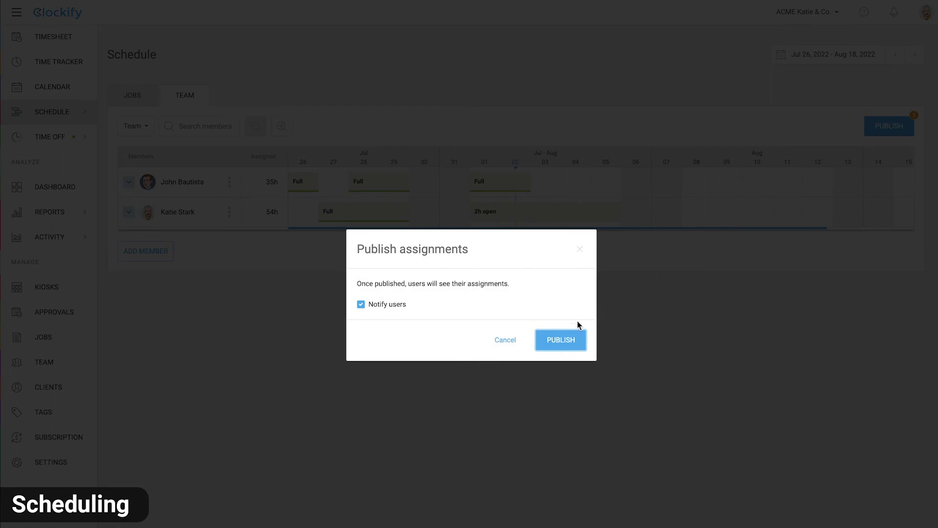
left_click(561, 339)
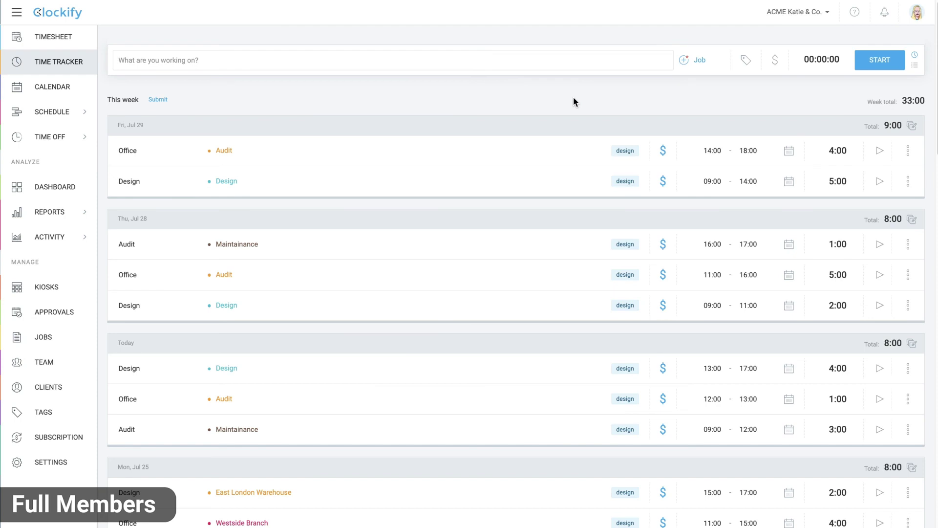
Show the first member's GPS route for today (19:44–20:49) on the Activity Locations map
mouse_move(68, 238)
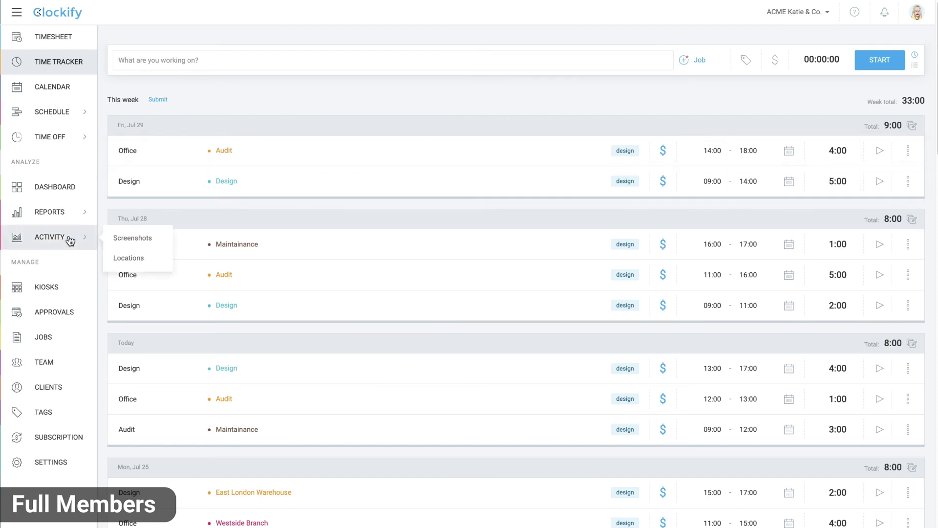
left_click(139, 258)
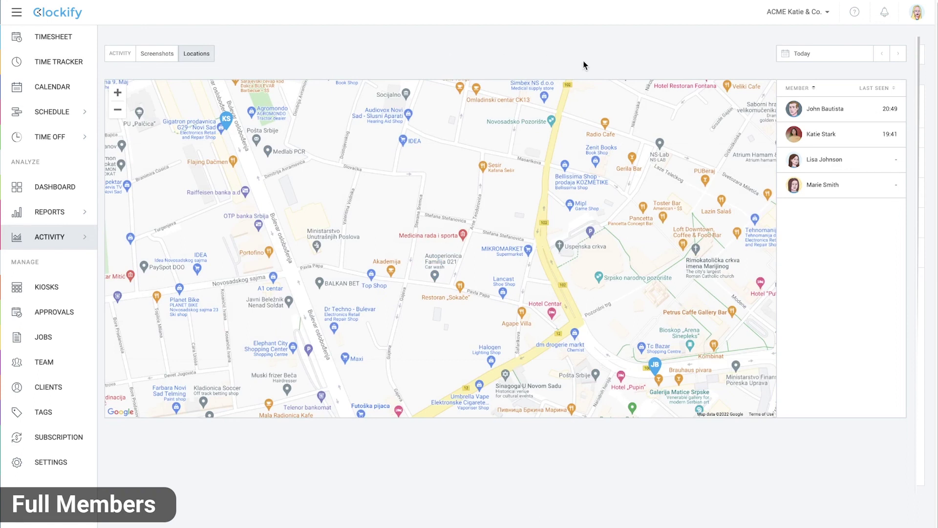
left_click(852, 115)
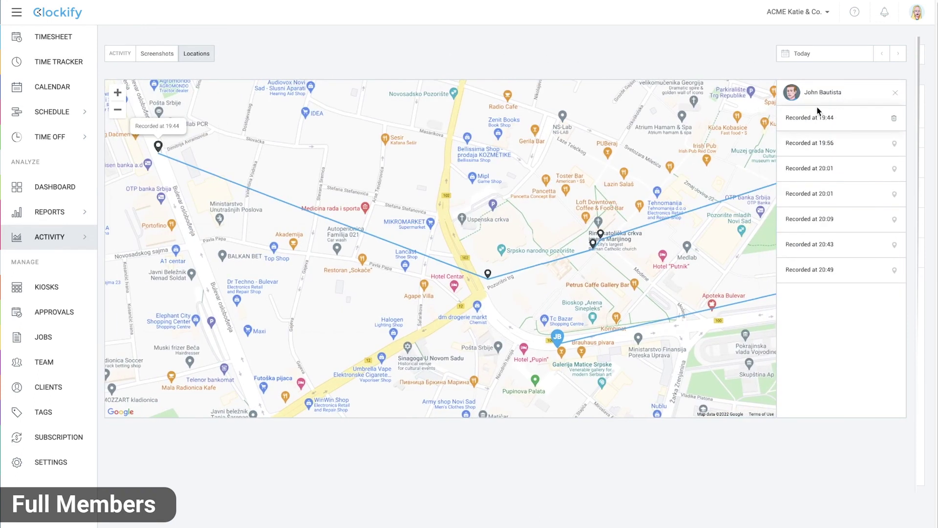
Submit this week's 33:00 timesheet for approval
left_click(61, 47)
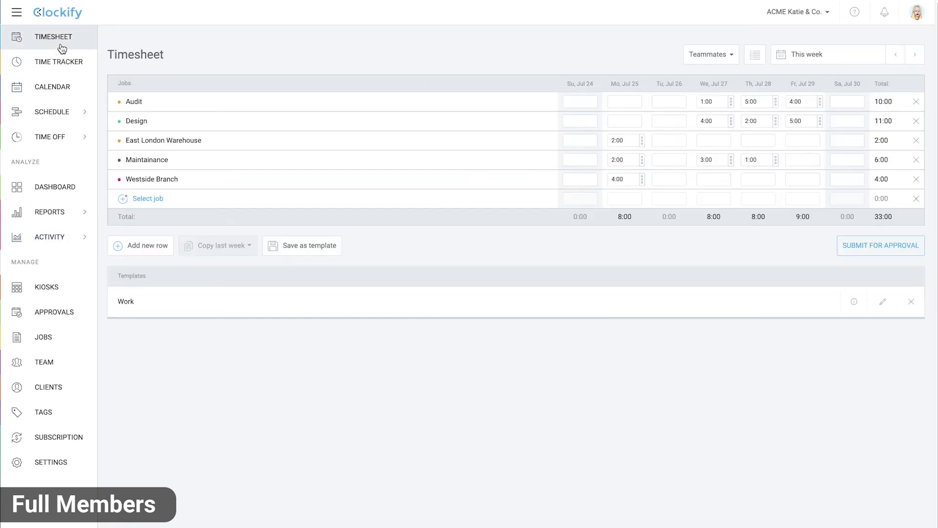
left_click(870, 245)
left_click(560, 329)
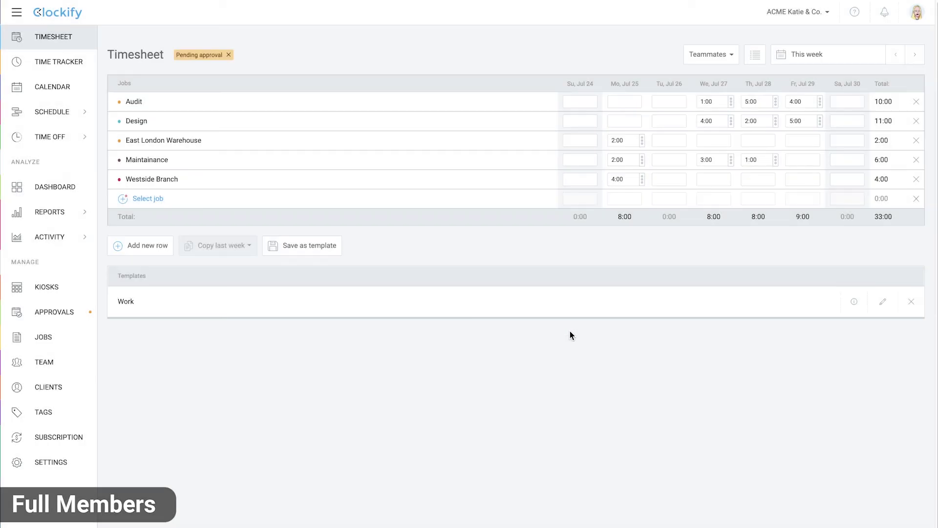
Request Paid Vacation time off for Jul 27 – Aug 4 with a note
mouse_move(68, 140)
left_click(127, 137)
left_click(898, 57)
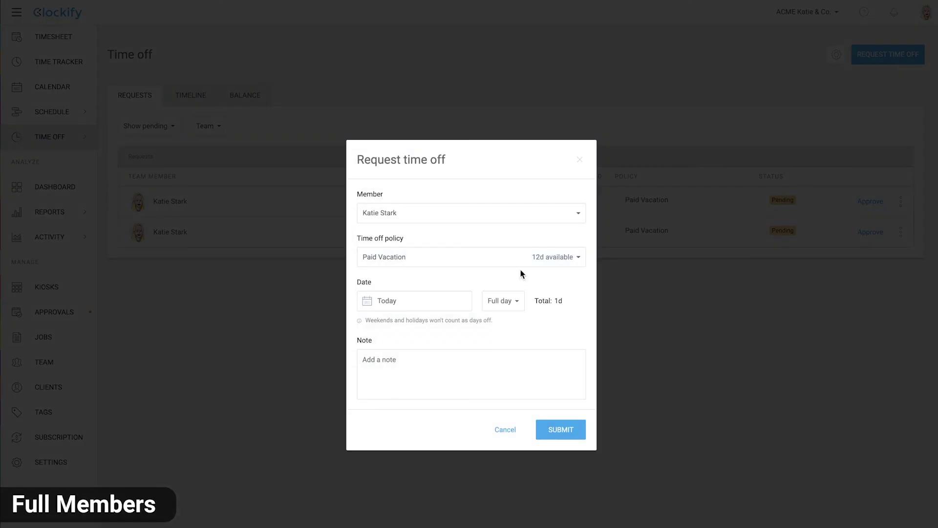
left_click(415, 300)
left_click(285, 395)
left_click(396, 331)
left_click(434, 358)
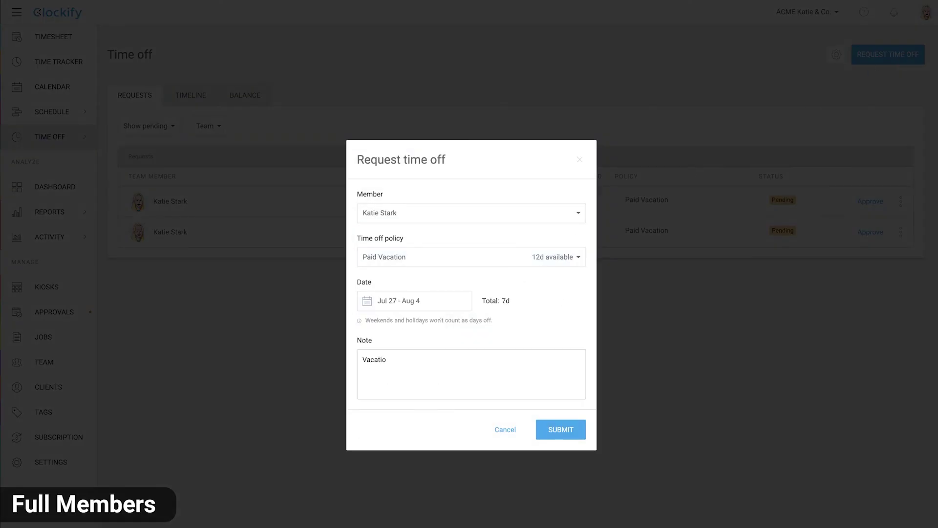
type("ys")
left_click(560, 429)
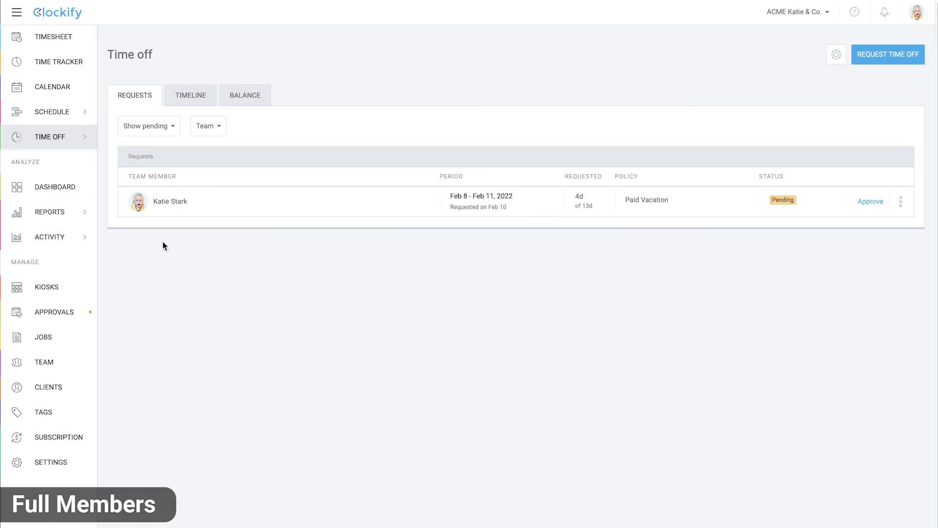
Approve all pending timesheets, including this week's 33:00 one, from the Approvals list
left_click(74, 313)
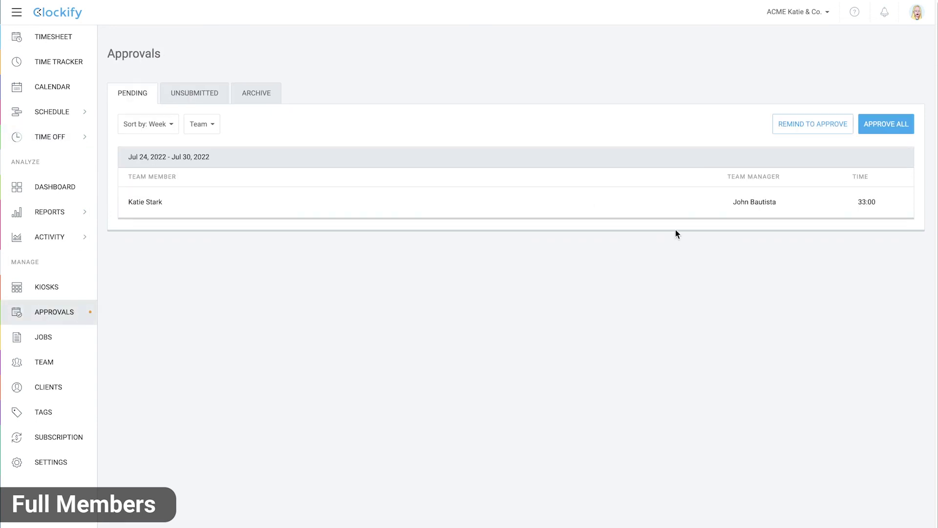
left_click(880, 126)
left_click(580, 339)
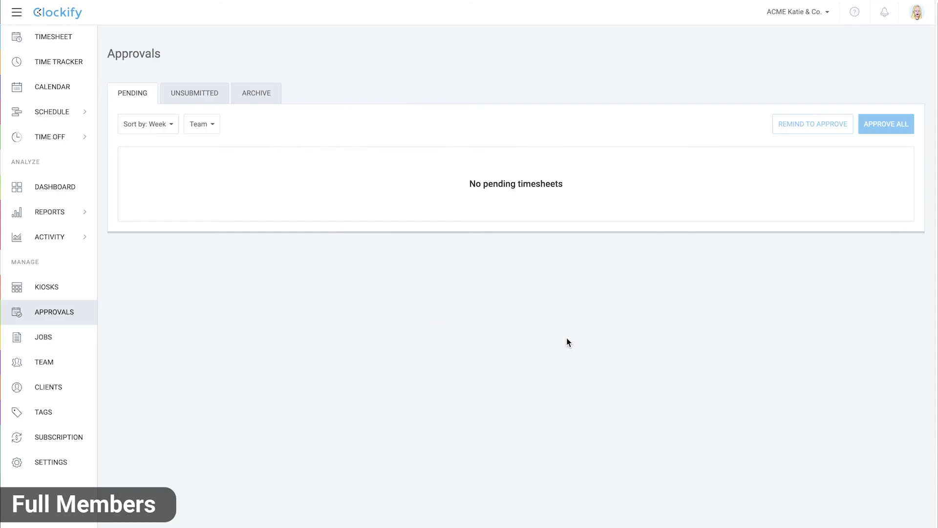